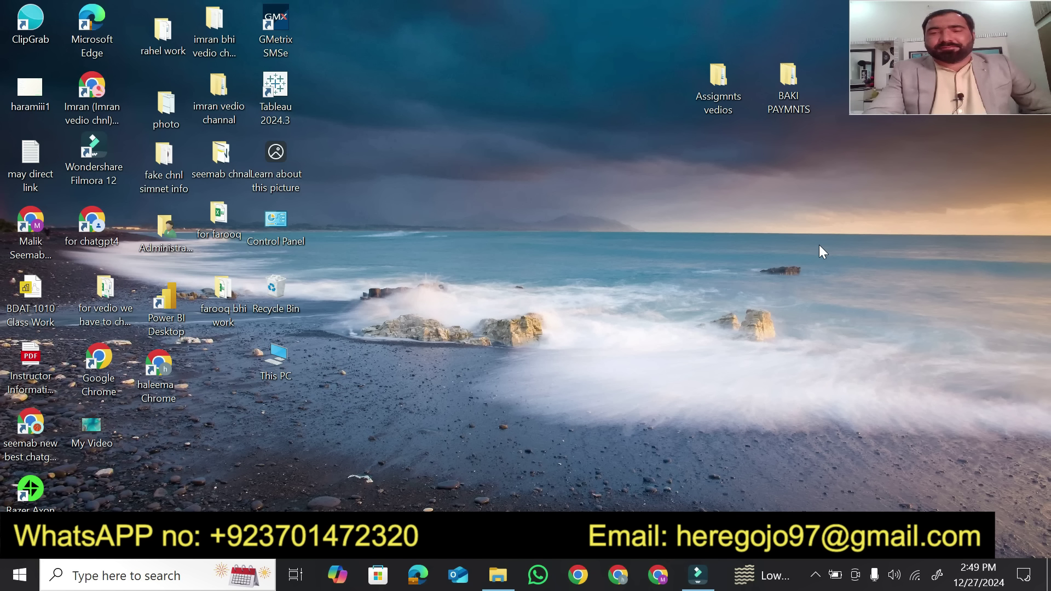
Open the Word document Exp19_Excel_Ch08_Cap_Golden_State_5K_Instructions from the assignment folder and enable editing
{"action": "left_click", "coordinate": [506, 579]}
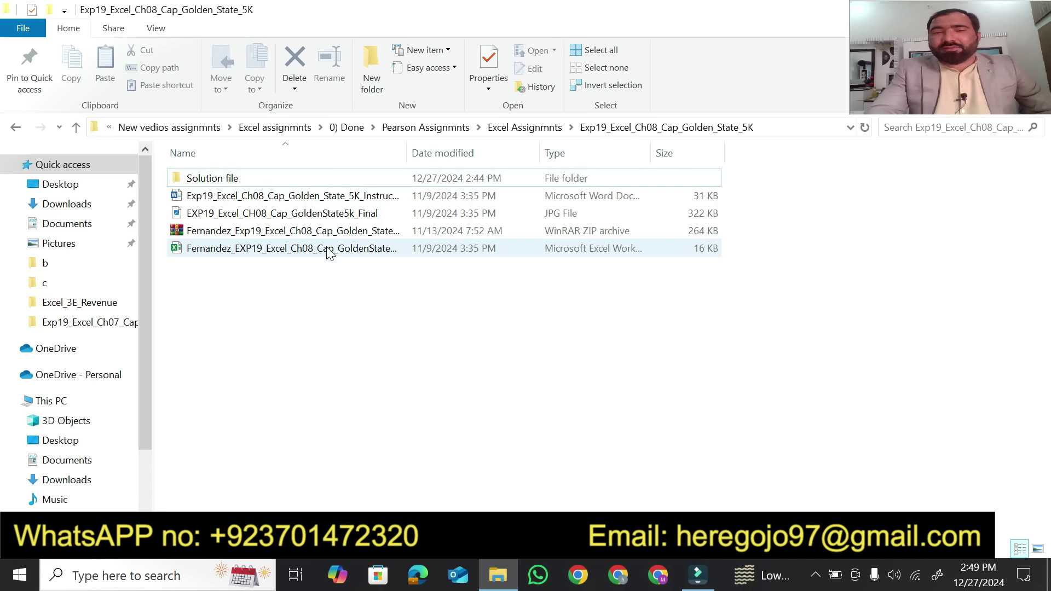
{"action": "double_click", "coordinate": [316, 197]}
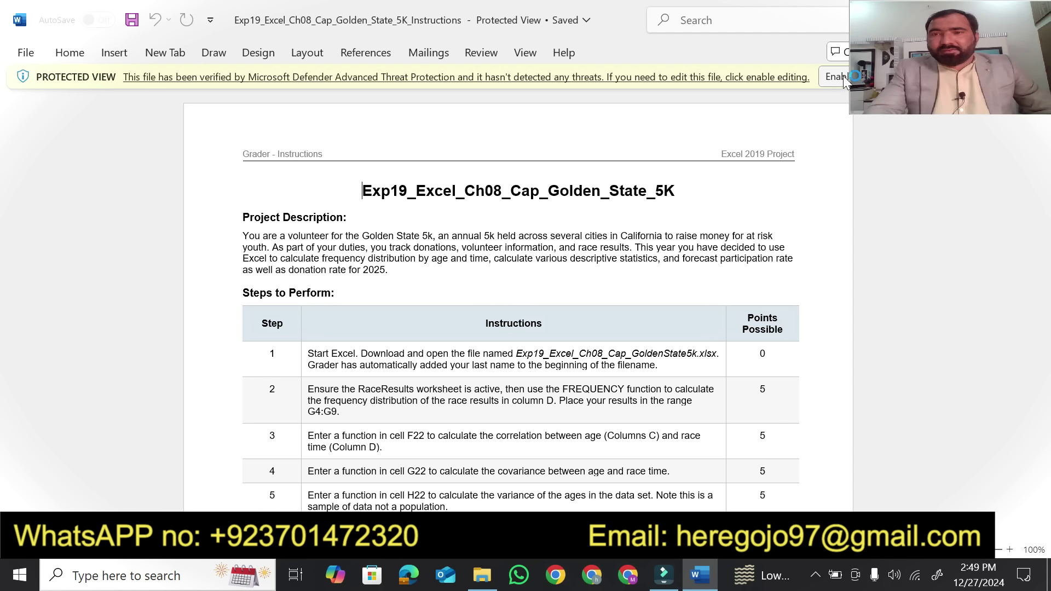
{"action": "left_click", "coordinate": [835, 76]}
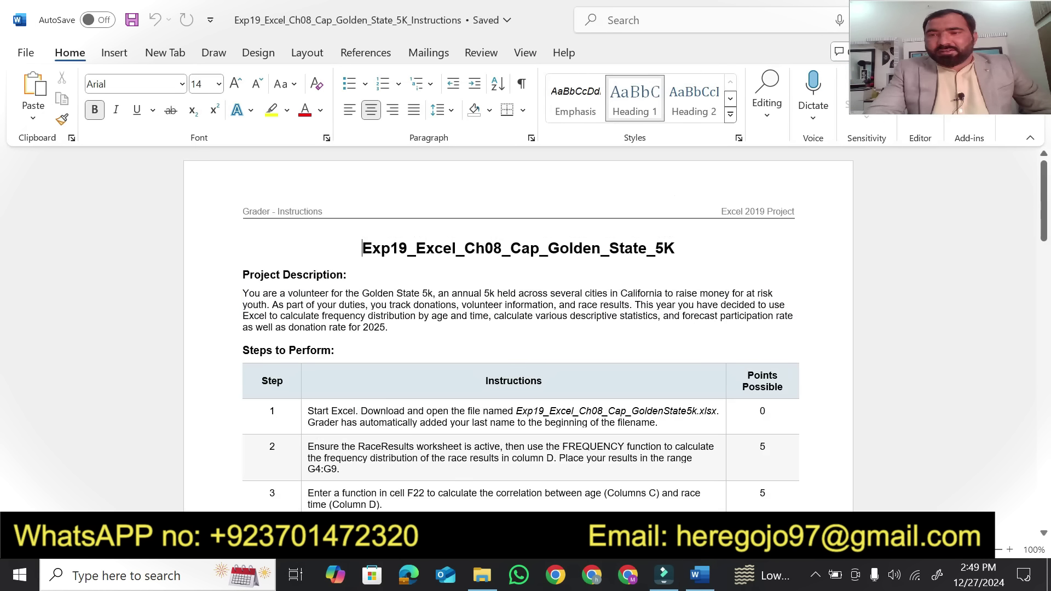
Highlight the document title Exp19_Excel_Ch08_Cap_Golden_State_5K in yellow
{"action": "left_click", "coordinate": [1010, 550]}
{"action": "left_click", "coordinate": [1010, 550]}
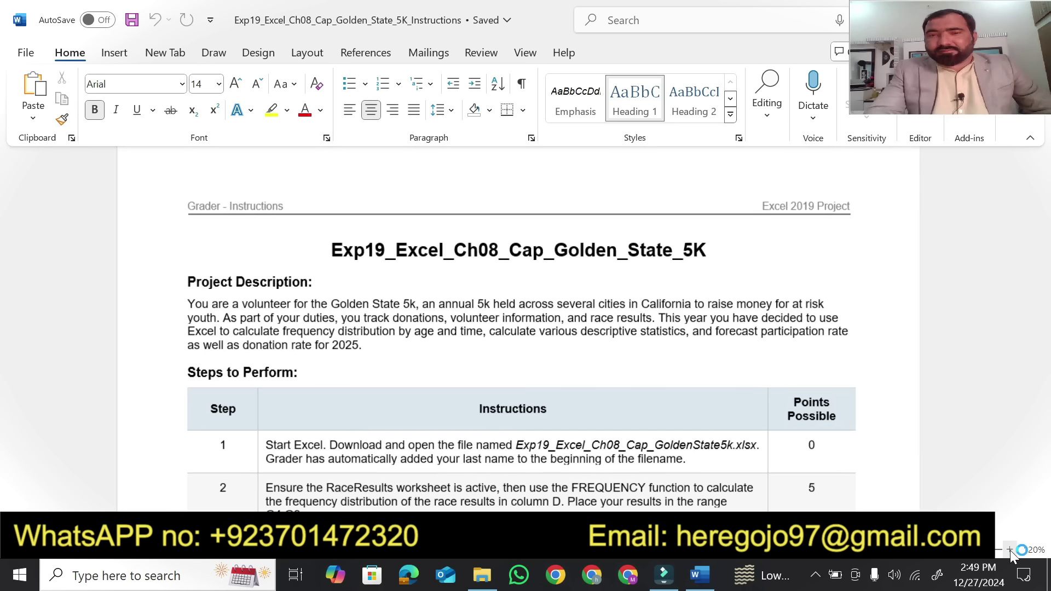
{"action": "left_click", "coordinate": [1010, 550]}
{"action": "left_click", "coordinate": [1010, 550]}
{"action": "left_click", "coordinate": [1010, 550]}
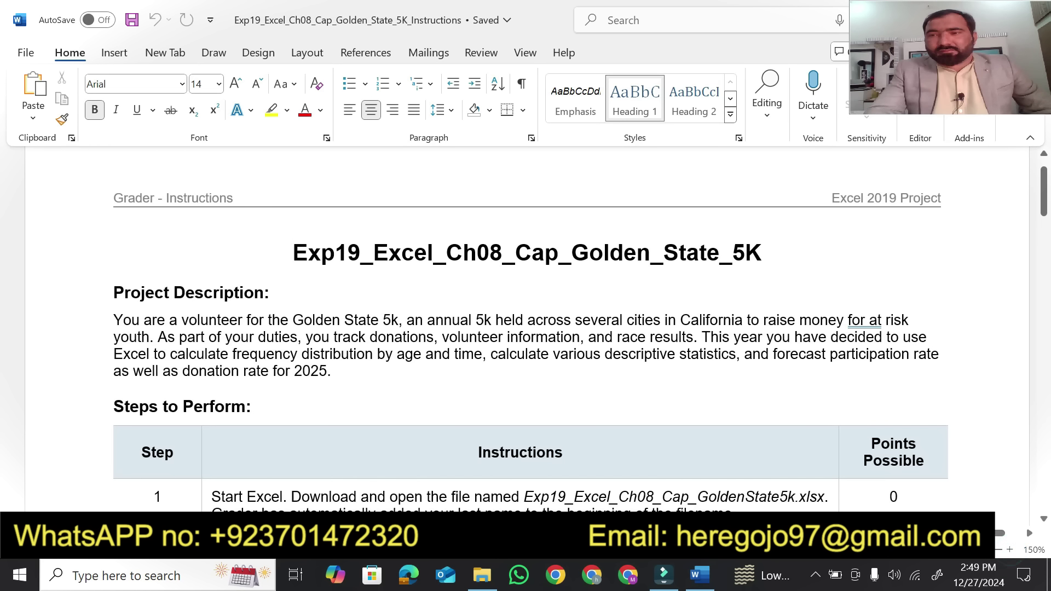
{"action": "left_click", "coordinate": [911, 550]}
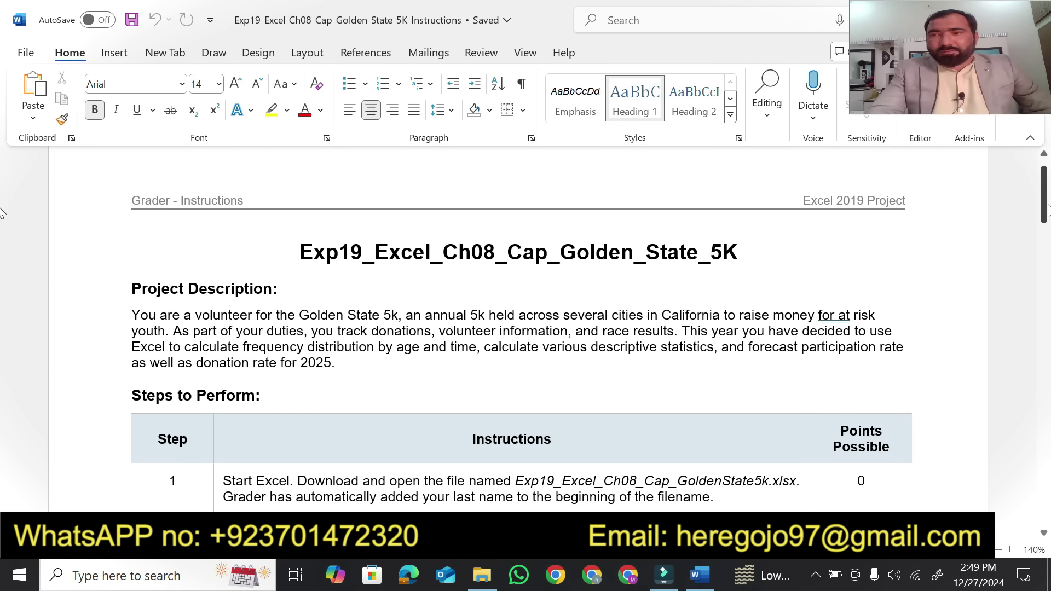
{"action": "left_click_drag", "start_coordinate": [1041, 212], "coordinate": [2, 214]}
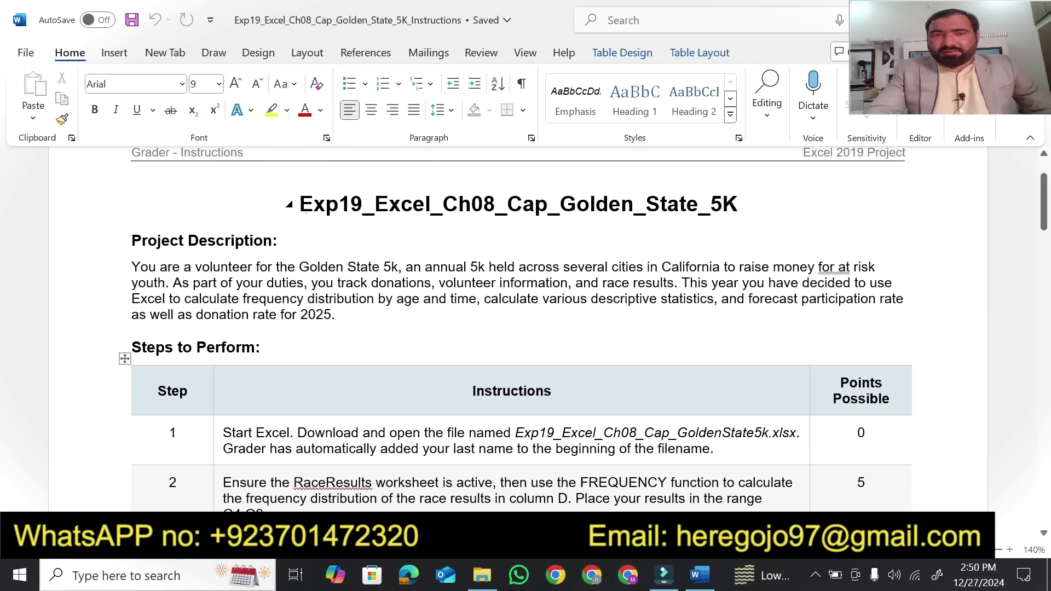
{"action": "left_click", "coordinate": [305, 211]}
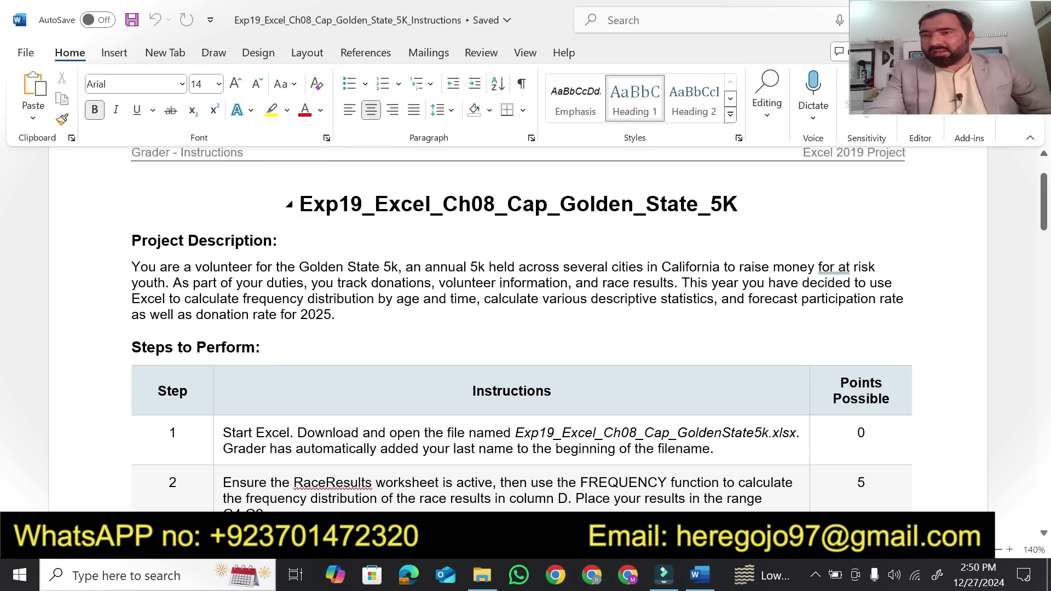
{"action": "left_click_drag", "start_coordinate": [299, 204], "coordinate": [738, 204]}
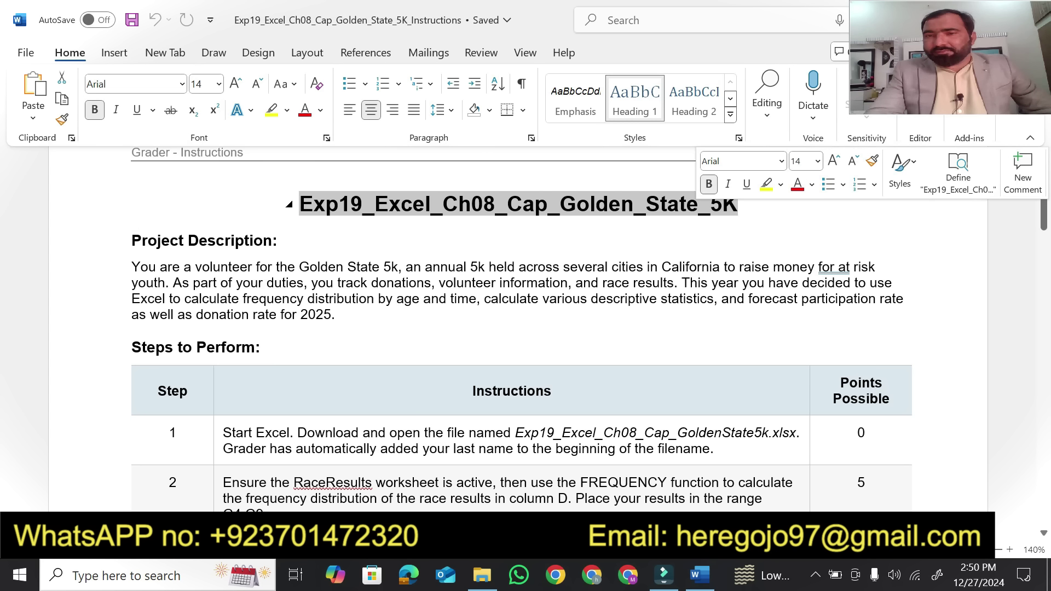
{"action": "left_click", "coordinate": [764, 186]}
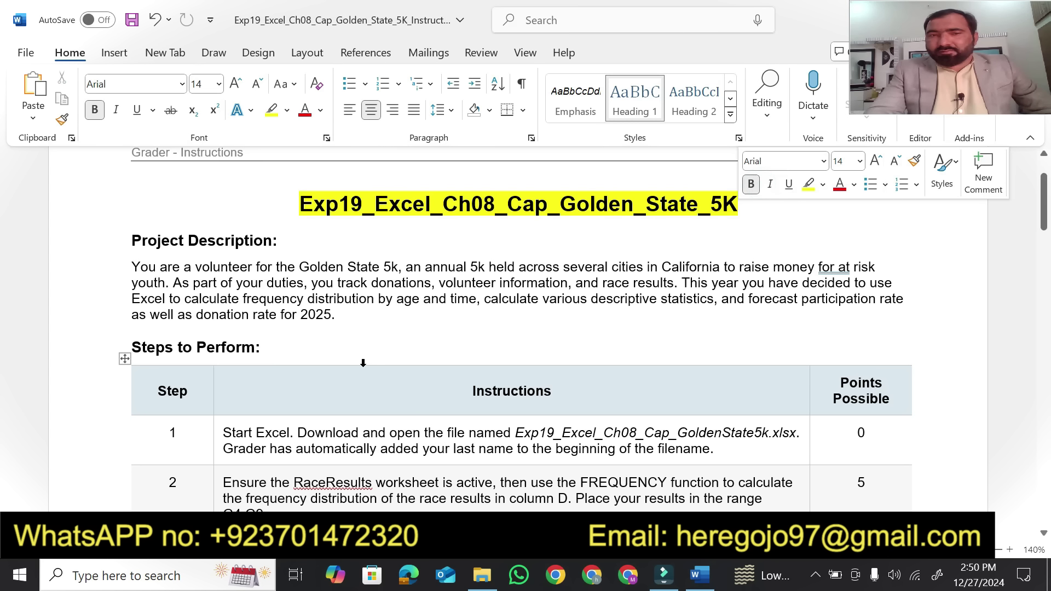
Highlight the Project Description heading and the paragraph below it in yellow with the text highlighter
{"action": "left_click_drag", "start_coordinate": [131, 241], "coordinate": [277, 244]}
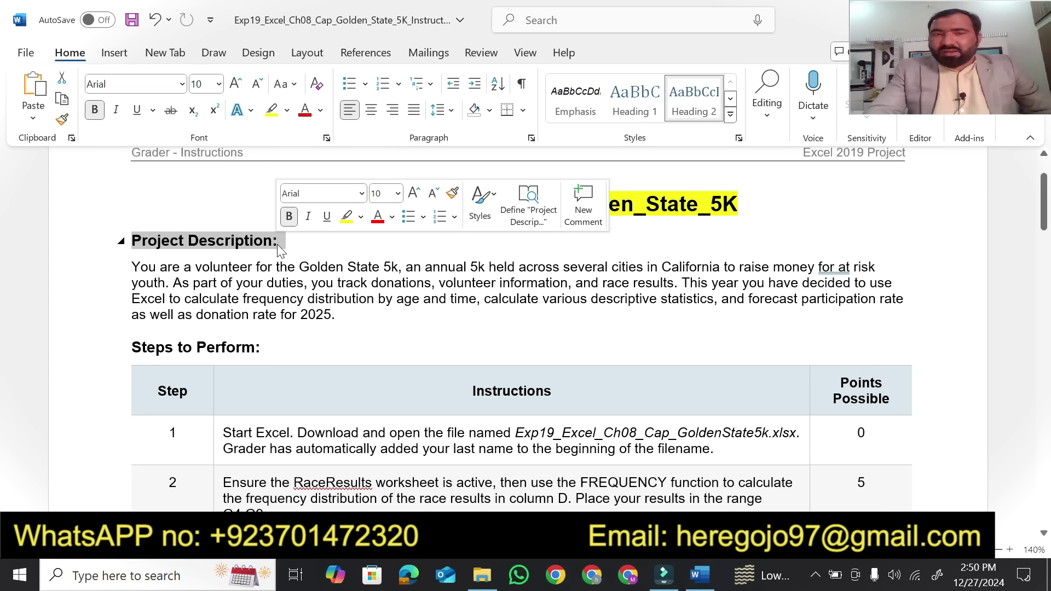
{"action": "left_click", "coordinate": [342, 216]}
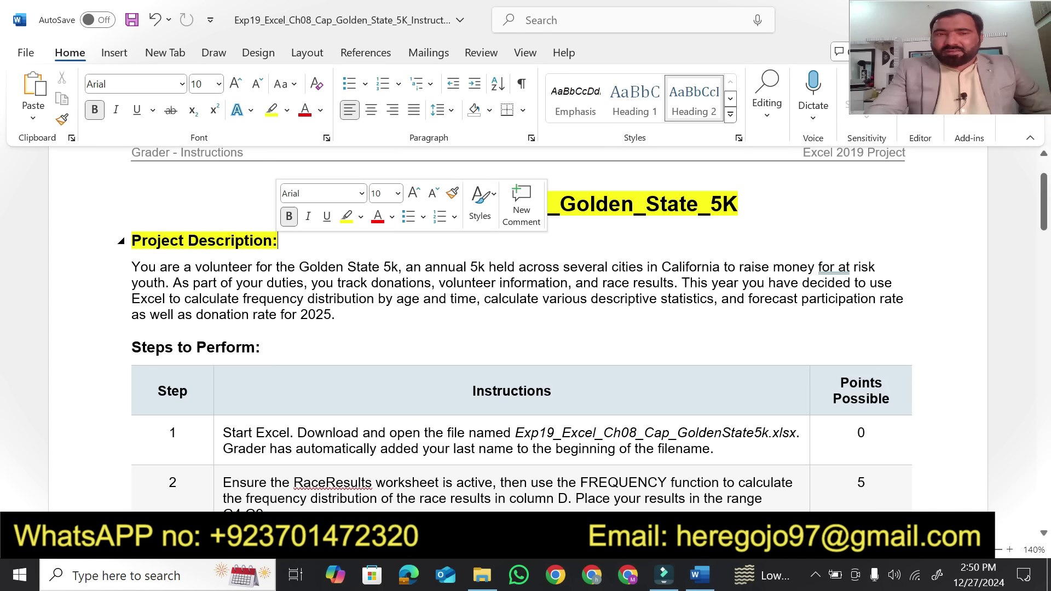
{"action": "left_click", "coordinate": [345, 216]}
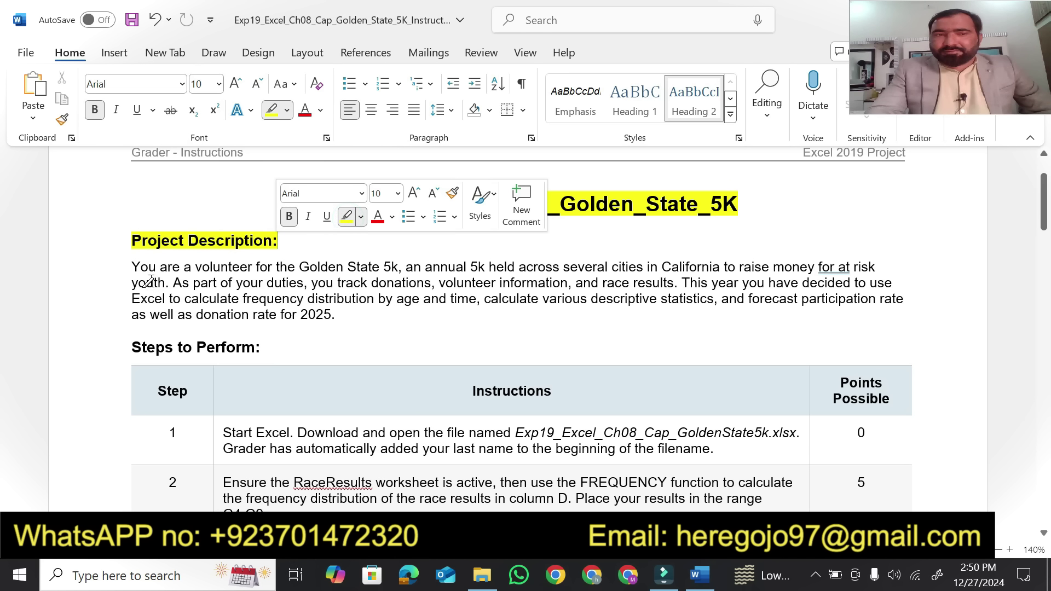
{"action": "mouse_move", "coordinate": [133, 267]}
{"action": "left_mouse_down"}
{"action": "mouse_move", "coordinate": [878, 276]}
{"action": "mouse_move", "coordinate": [854, 278]}
{"action": "mouse_move", "coordinate": [864, 268]}
{"action": "mouse_move", "coordinate": [233, 299]}
{"action": "mouse_move", "coordinate": [163, 283]}
{"action": "left_mouse_up"}
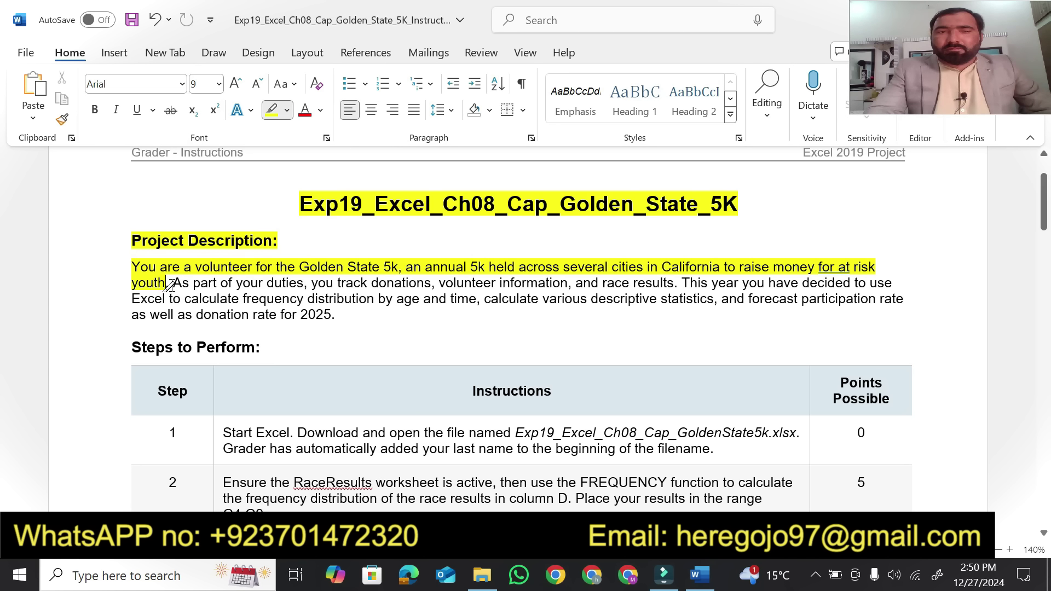
{"action": "left_click_drag", "start_coordinate": [171, 286], "coordinate": [383, 284]}
{"action": "mouse_move", "coordinate": [449, 283]}
{"action": "left_mouse_down"}
{"action": "mouse_move", "coordinate": [898, 286]}
{"action": "mouse_move", "coordinate": [348, 317]}
{"action": "mouse_move", "coordinate": [161, 298]}
{"action": "mouse_move", "coordinate": [350, 309]}
{"action": "mouse_move", "coordinate": [412, 300]}
{"action": "mouse_move", "coordinate": [905, 306]}
{"action": "left_mouse_up"}
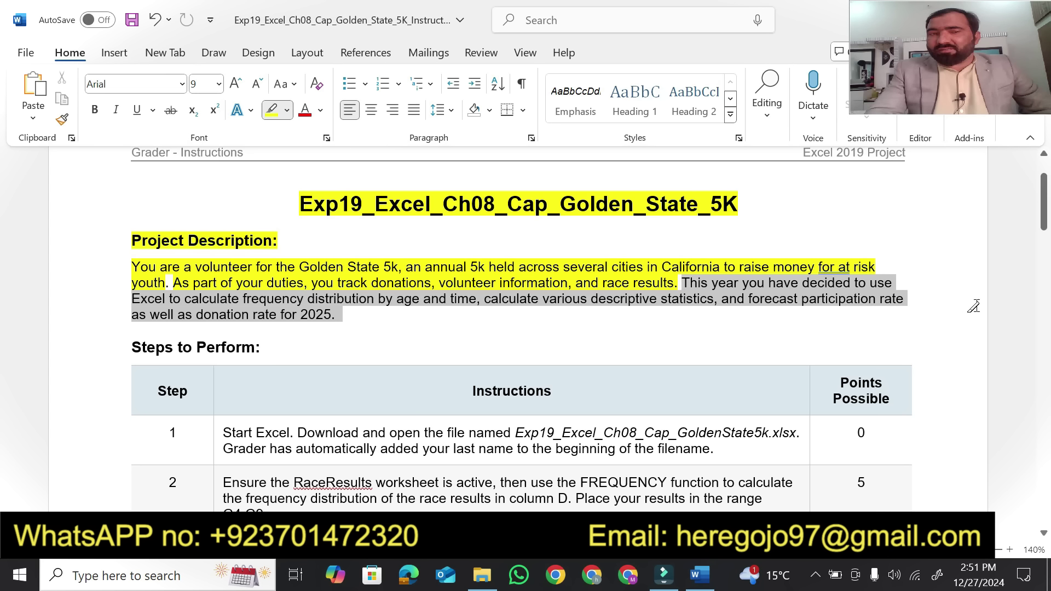
{"action": "left_click_drag", "start_coordinate": [447, 326], "coordinate": [331, 314]}
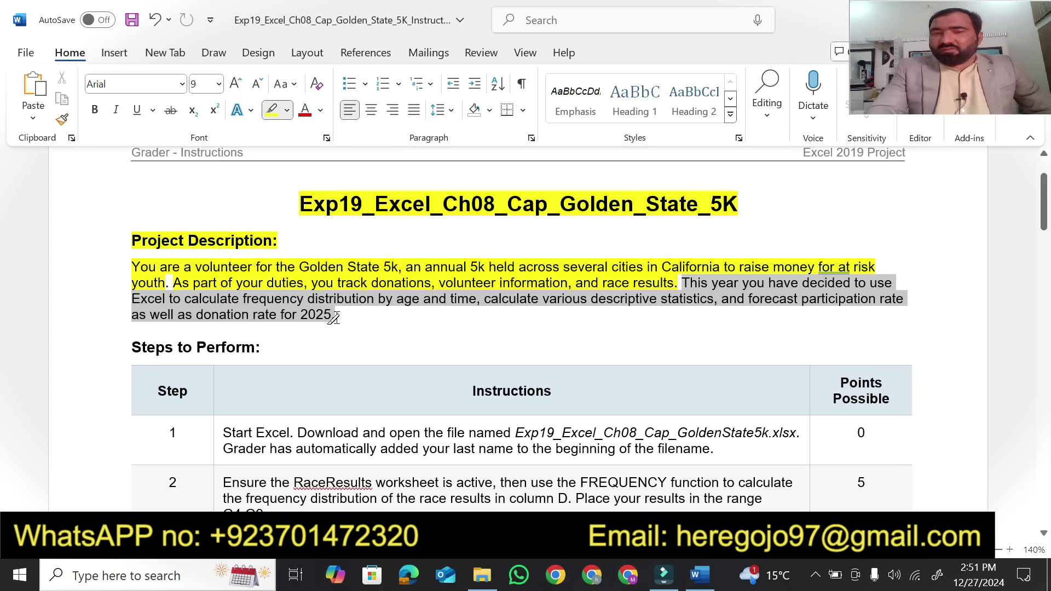
{"action": "left_click_drag", "start_coordinate": [331, 315], "coordinate": [331, 315]}
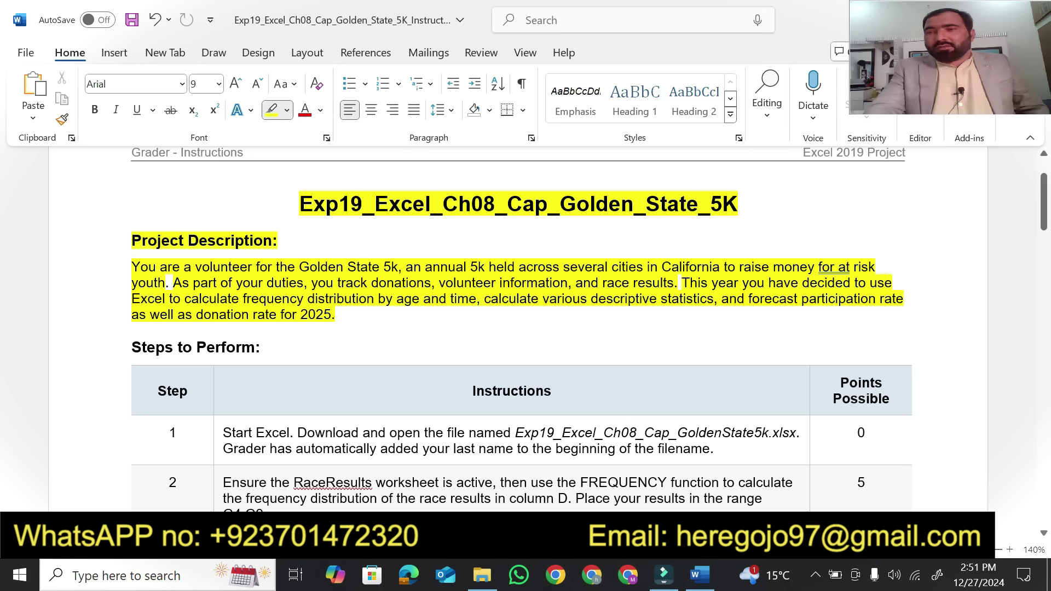
Highlight the whole instruction text of step 1 in the Steps to Perform table in yellow
{"action": "left_click_drag", "start_coordinate": [1046, 203], "coordinate": [1034, 234]}
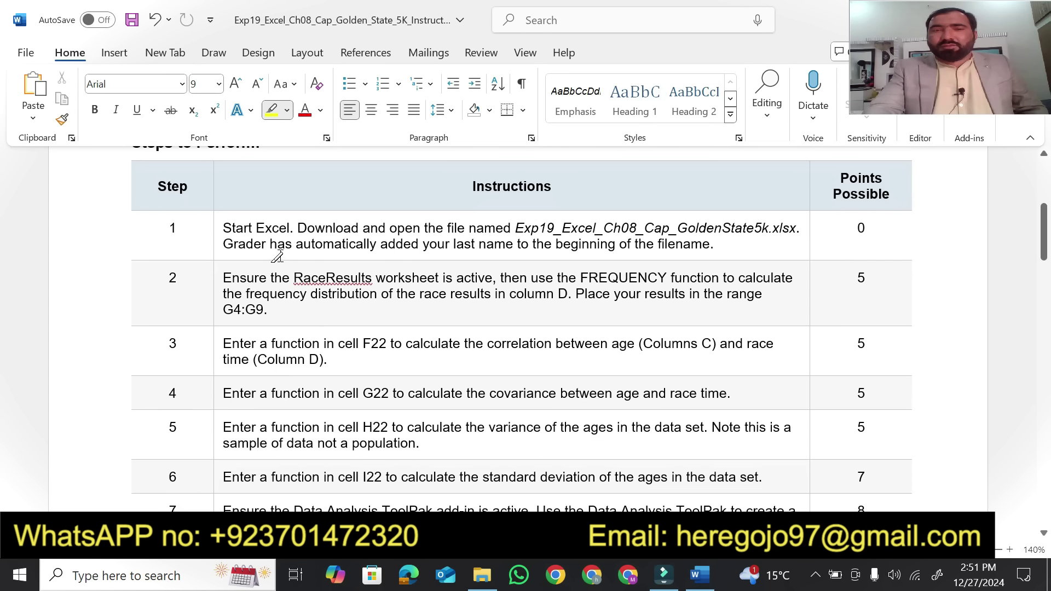
{"action": "left_click", "coordinate": [225, 226]}
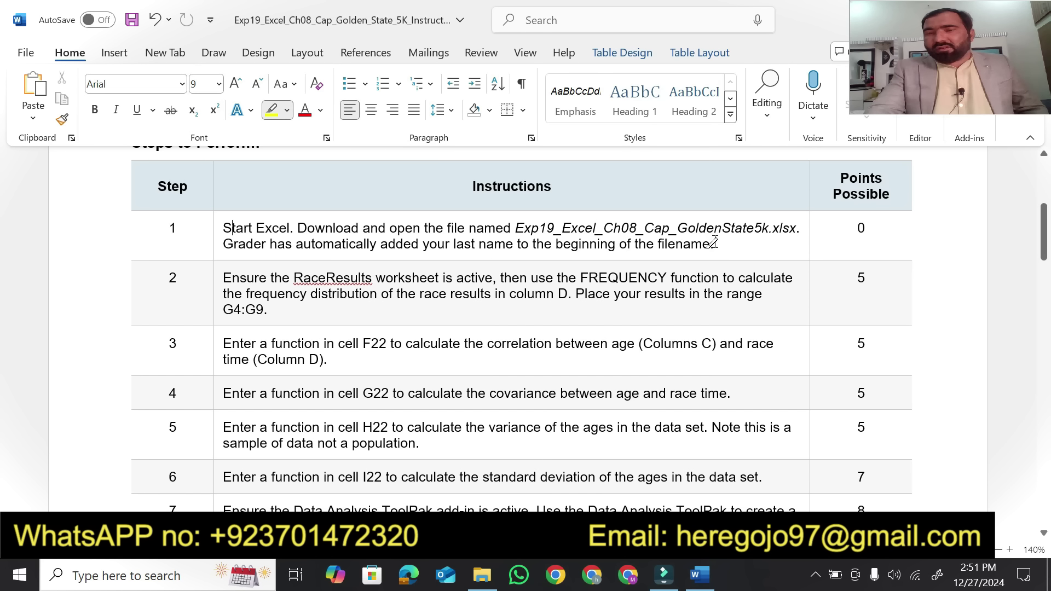
{"action": "left_click_drag", "start_coordinate": [715, 244], "coordinate": [212, 227]}
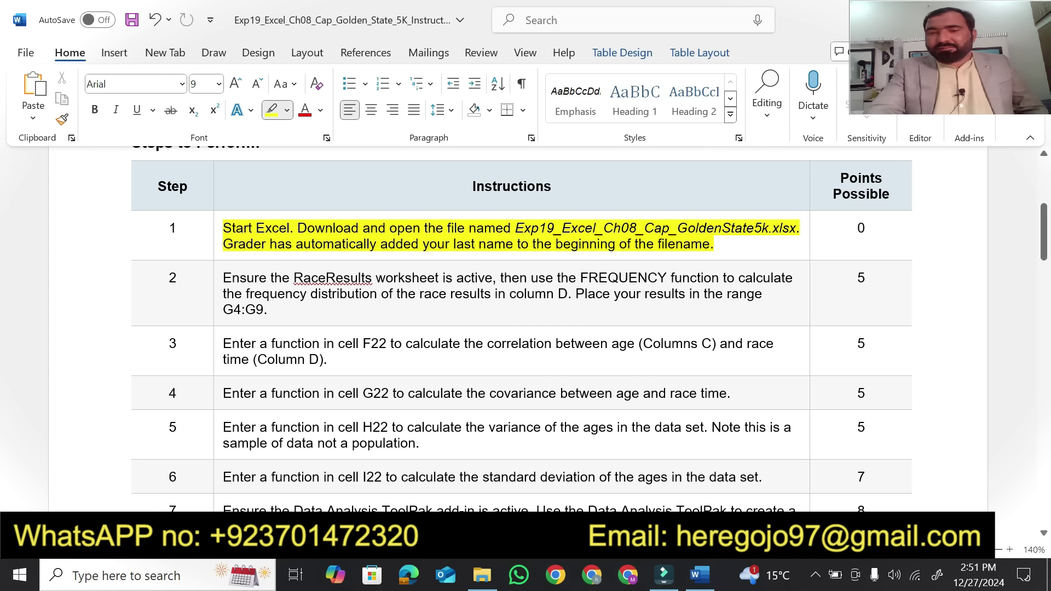
Open the EXP19_Excel_Ch08_Cap_GoldenState5k workbook in Excel, enable editing and look through its worksheets
{"action": "left_click", "coordinate": [481, 575]}
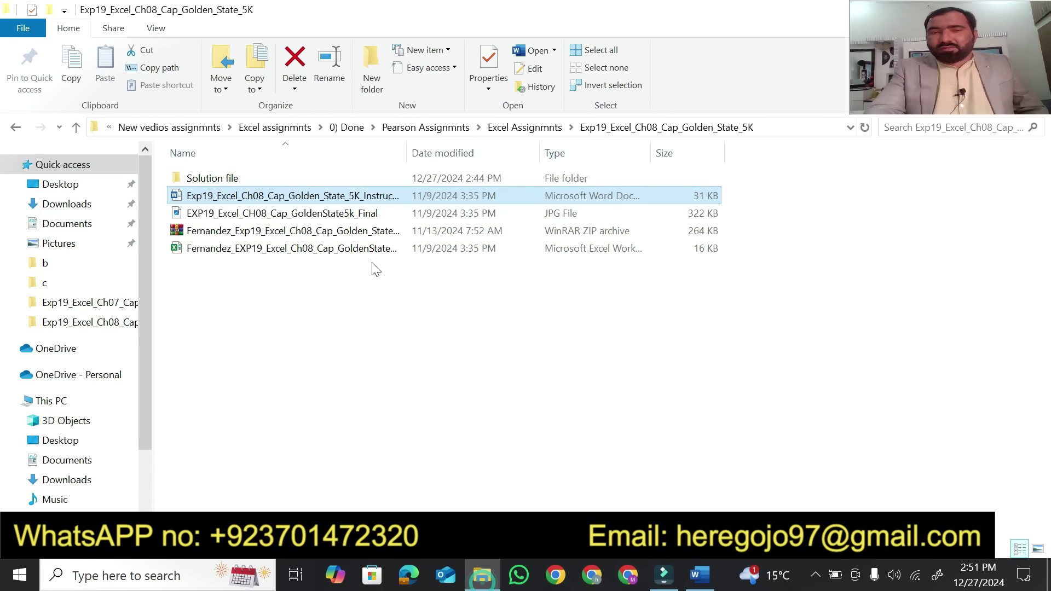
{"action": "left_click", "coordinate": [288, 249]}
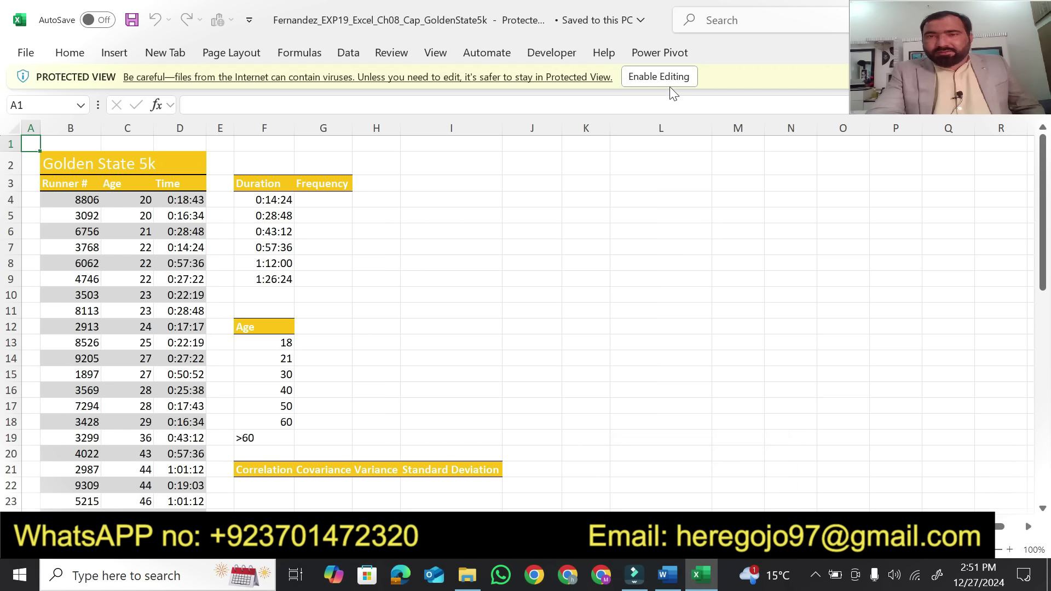
{"action": "left_click", "coordinate": [668, 76]}
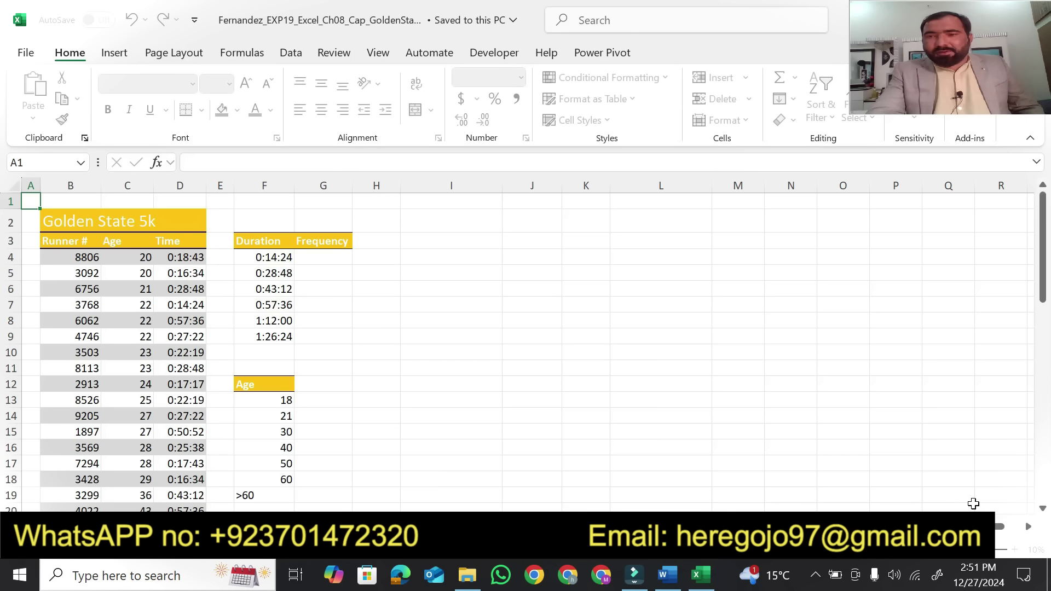
{"action": "left_click", "coordinate": [1010, 549]}
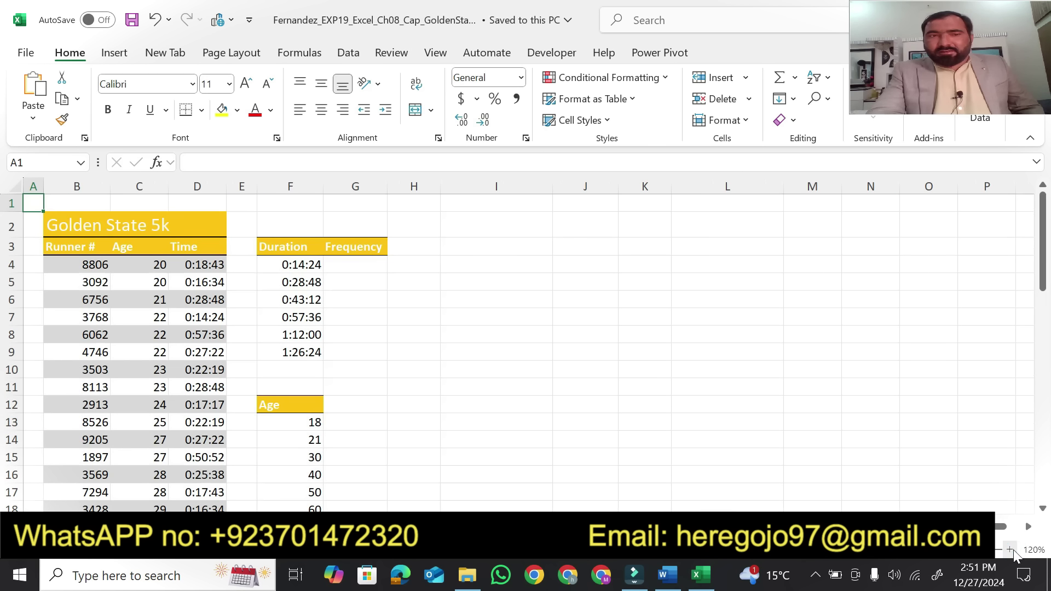
{"action": "left_click", "coordinate": [1010, 549]}
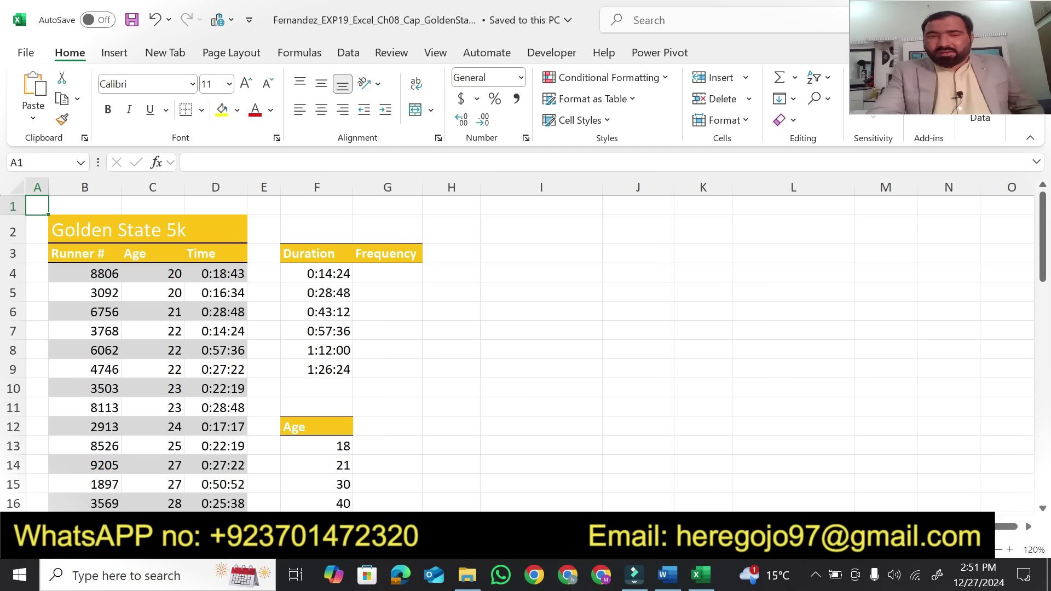
{"action": "key", "text": "ctrl+Page_Down"}
{"action": "key", "text": "ctrl+Page_Down"}
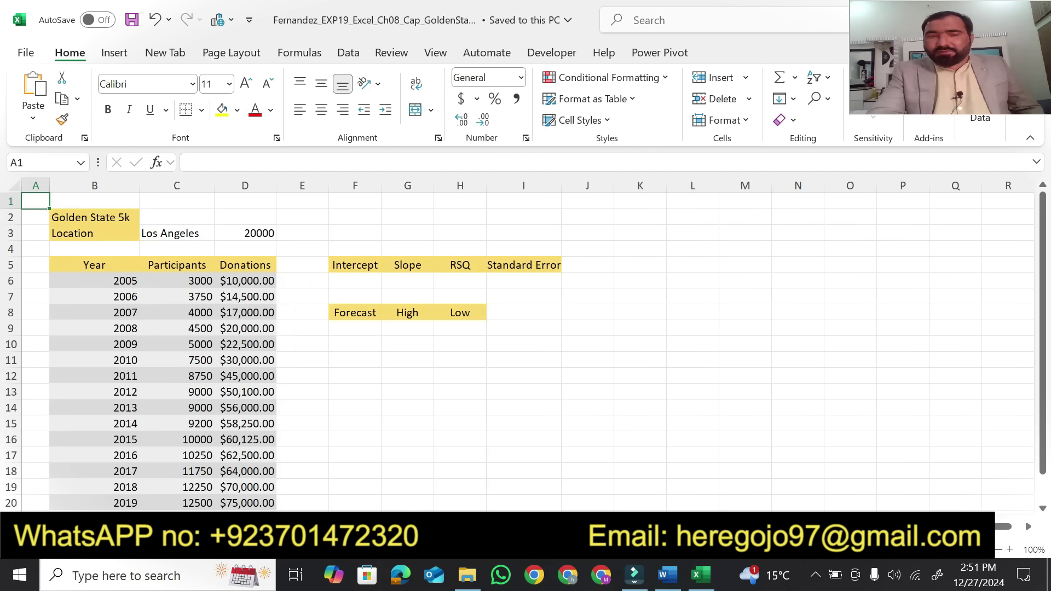
{"action": "key", "text": "ctrl+Page_Down"}
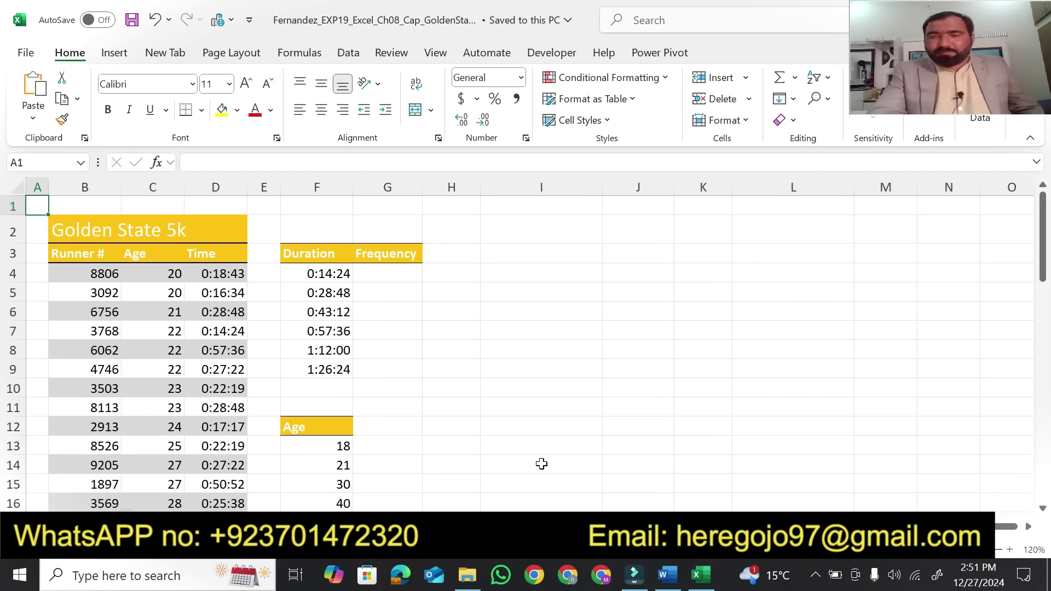
Highlight "Ensure the RaceResults worksheet is active" in step 2 of the Word instructions and check the active worksheet in the Excel workbook
{"action": "left_click", "coordinate": [678, 564]}
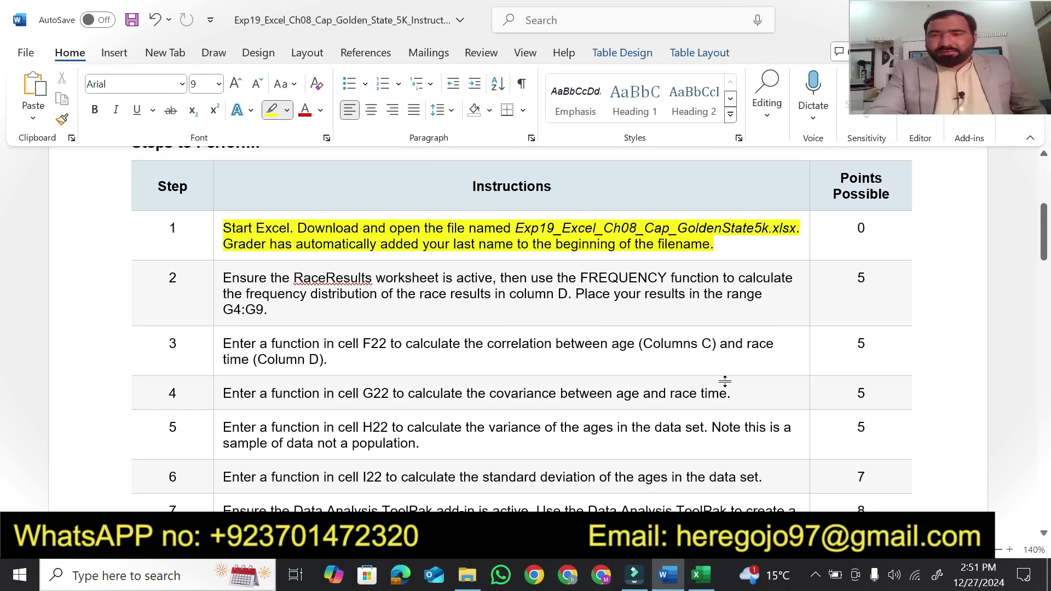
{"action": "scroll", "coordinate": [1044, 534], "scroll_direction": "down", "scroll_amount": 3}
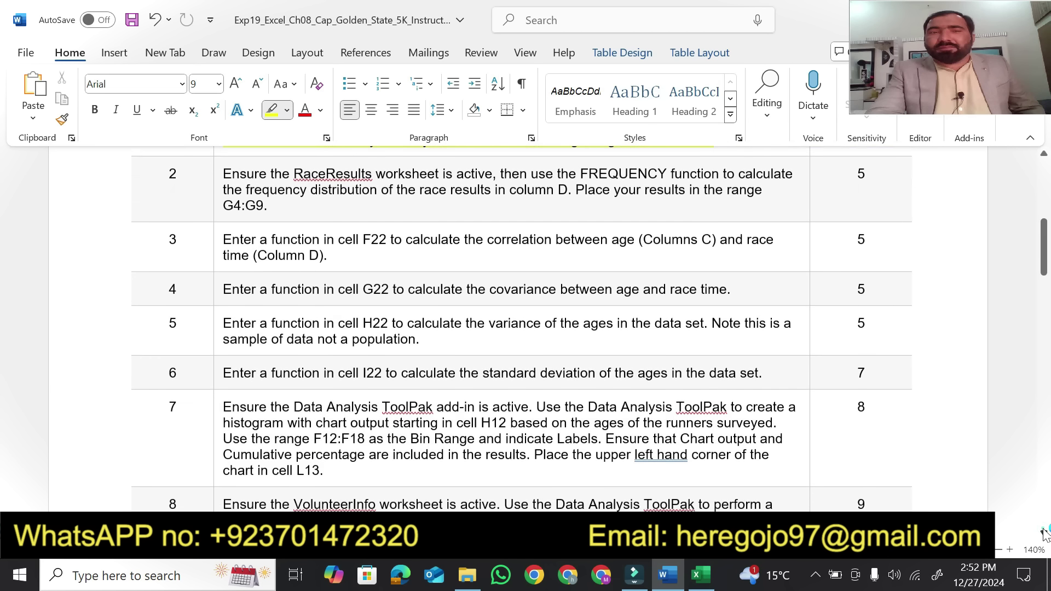
{"action": "scroll", "coordinate": [1044, 534], "scroll_direction": "down", "scroll_amount": 1}
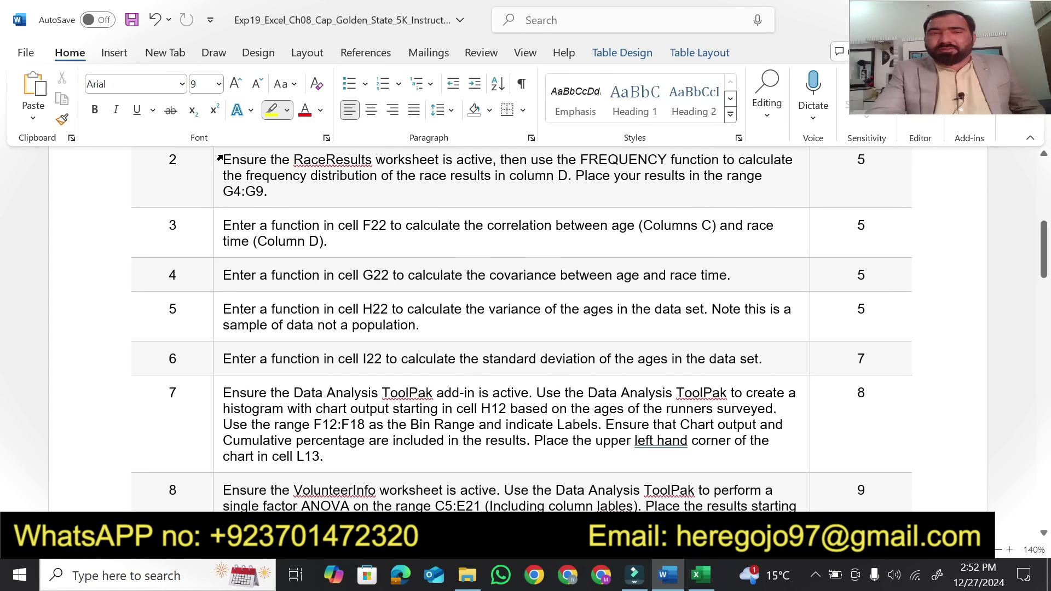
{"action": "left_click_drag", "start_coordinate": [225, 159], "coordinate": [473, 162]}
{"action": "left_click", "coordinate": [700, 574]}
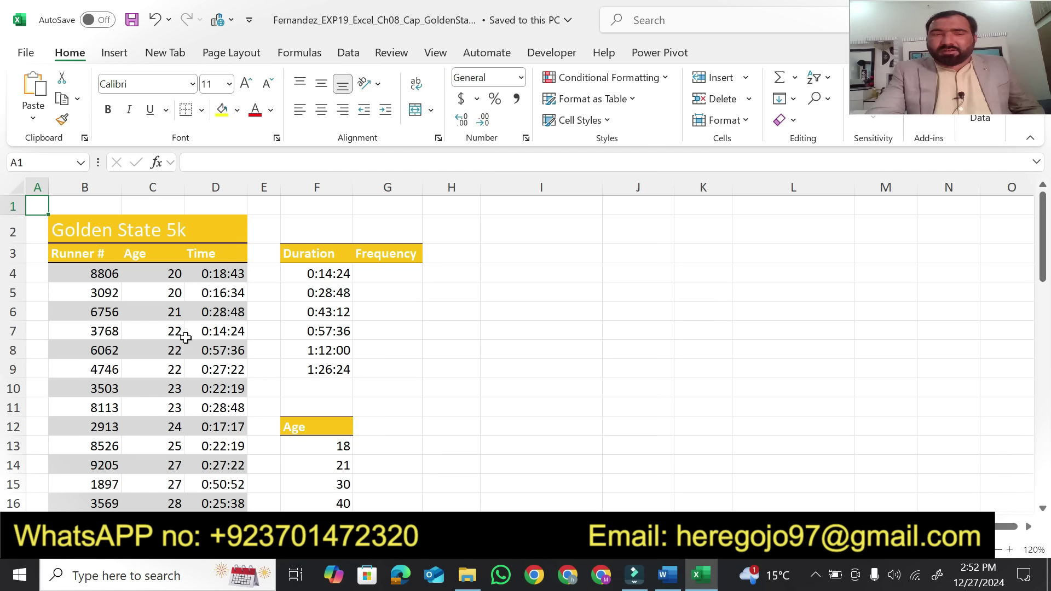
Highlight the rest of step 2 in Word, about the FREQUENCY function and range G4:G9, and return to the Excel workbook
{"action": "left_click", "coordinate": [664, 573]}
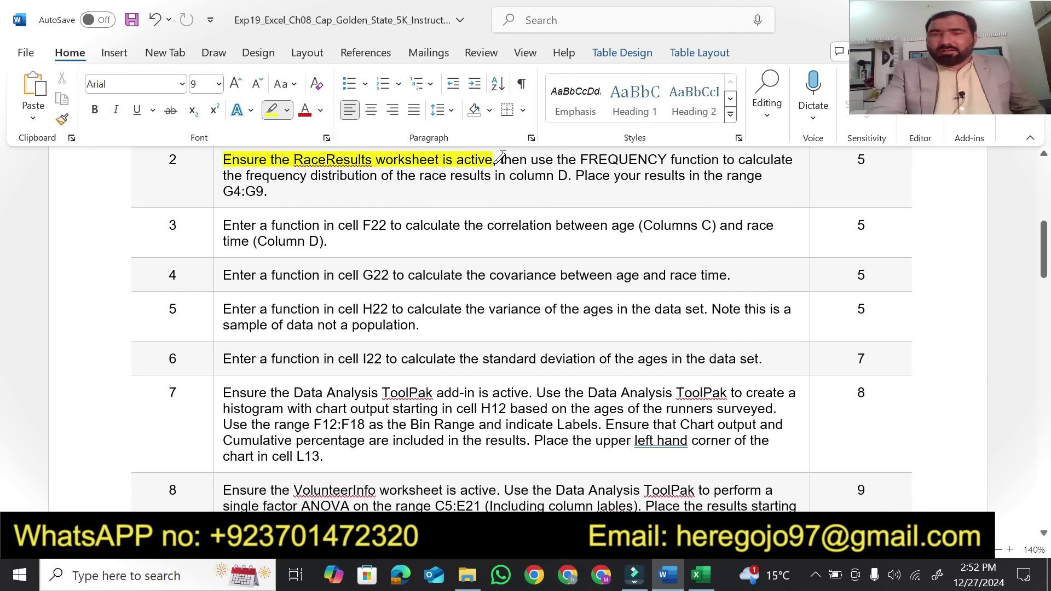
{"action": "mouse_move", "coordinate": [499, 159]}
{"action": "left_mouse_down"}
{"action": "mouse_move", "coordinate": [774, 160]}
{"action": "mouse_move", "coordinate": [356, 189]}
{"action": "mouse_move", "coordinate": [359, 177]}
{"action": "mouse_move", "coordinate": [423, 176]}
{"action": "mouse_move", "coordinate": [453, 187]}
{"action": "mouse_move", "coordinate": [650, 177]}
{"action": "mouse_move", "coordinate": [527, 187]}
{"action": "left_mouse_up"}
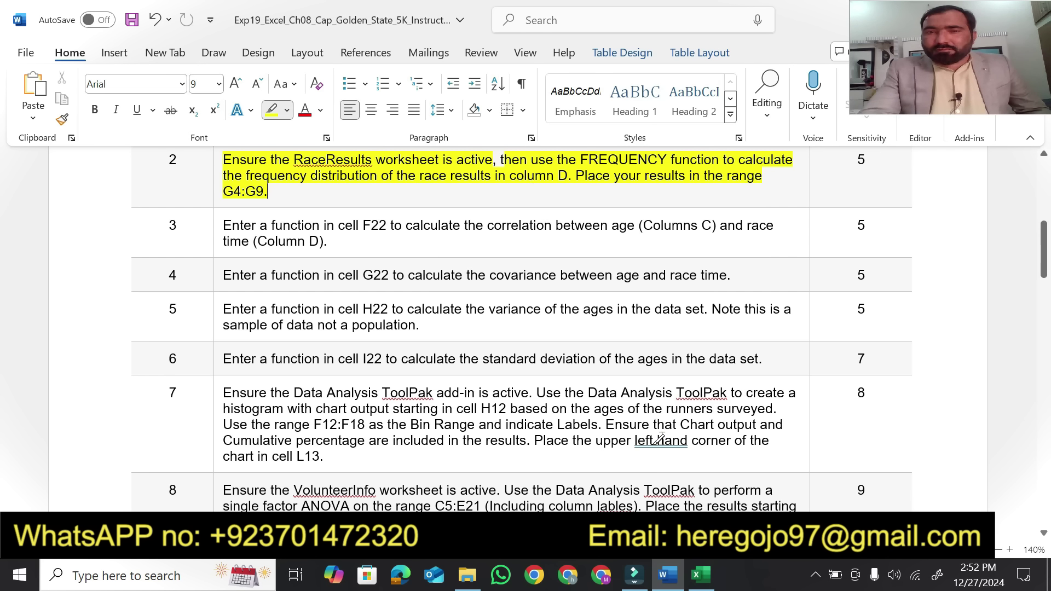
{"action": "left_click", "coordinate": [699, 587]}
{"action": "left_click", "coordinate": [700, 587]}
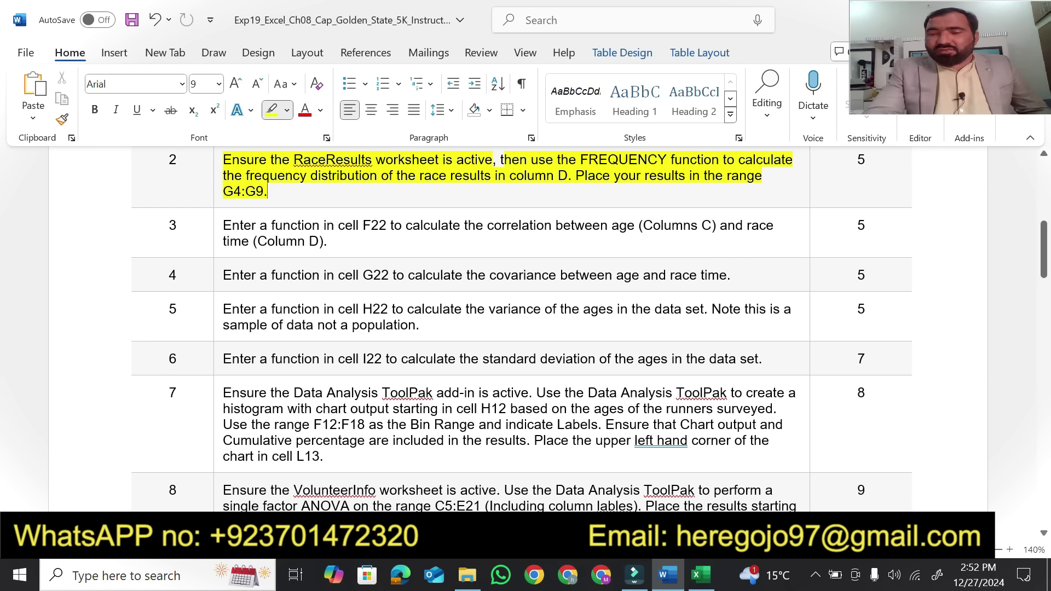
{"action": "left_click", "coordinate": [700, 575]}
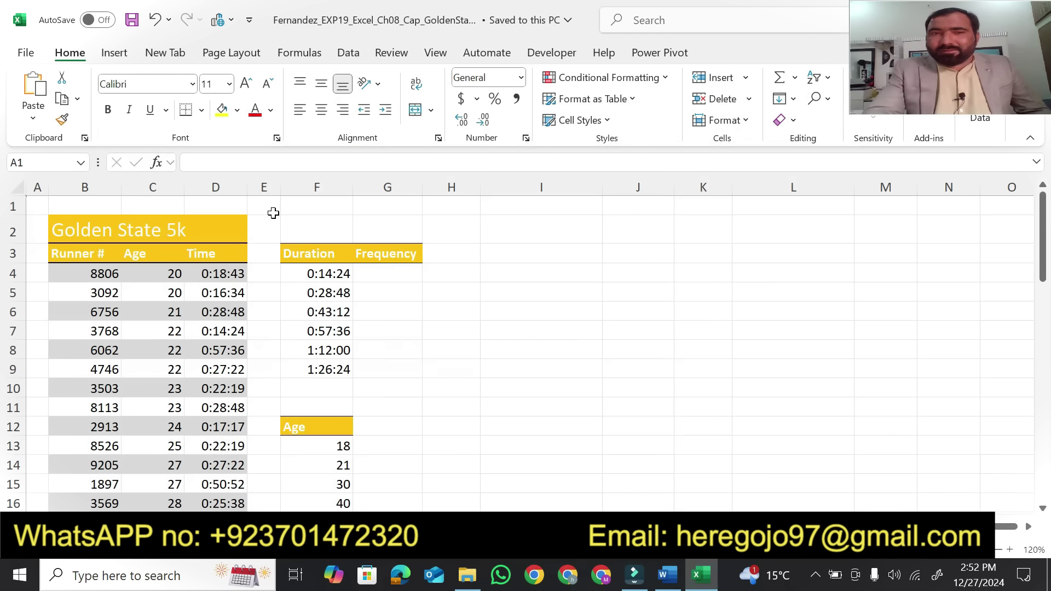
Try a FREQUENCY formula in G4 with data array B3:D53 and bins array D4:D53, and undo it
{"action": "left_click_drag", "start_coordinate": [215, 274], "coordinate": [224, 479]}
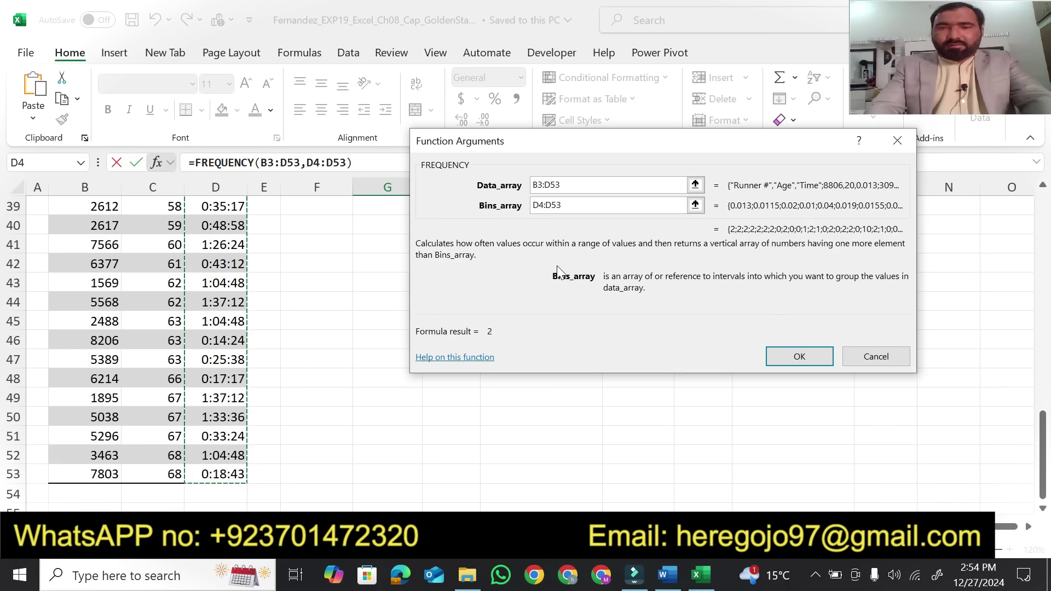
{"action": "left_click", "coordinate": [786, 357]}
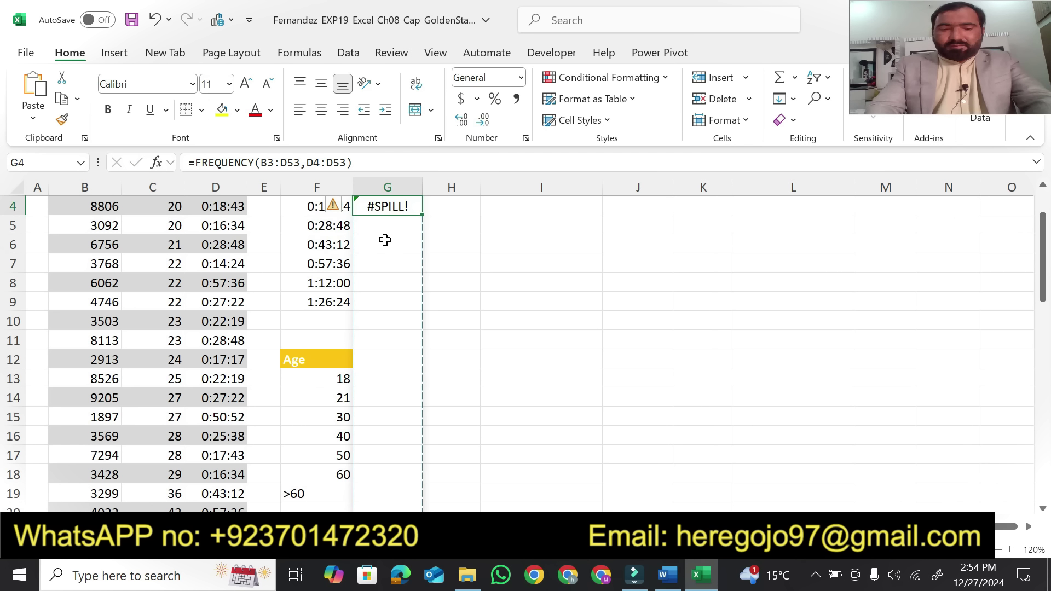
{"action": "key", "text": "ctrl+z"}
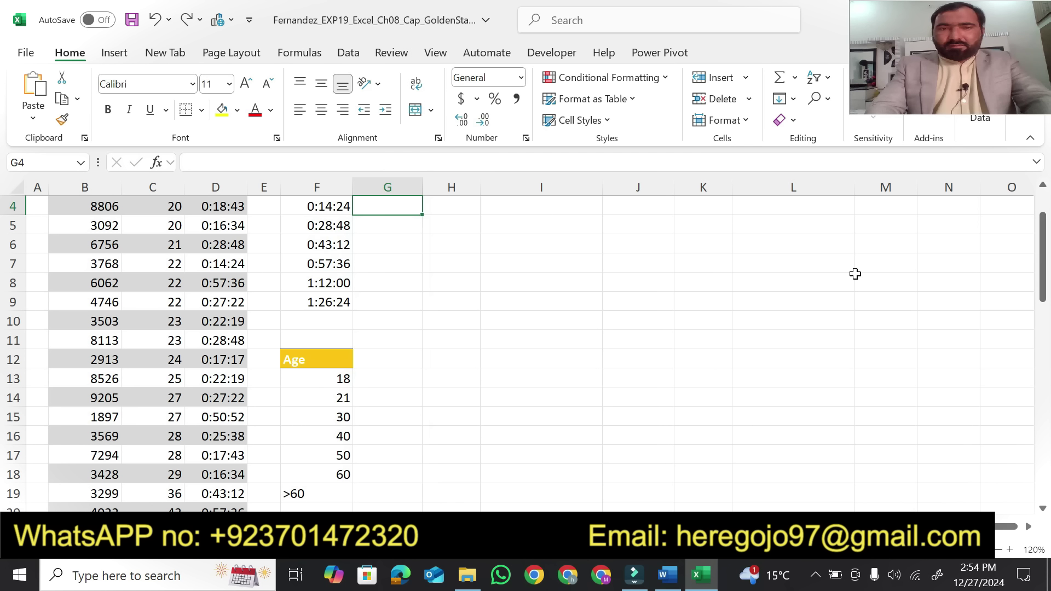
Start a FREQUENCY formula in cell G4 with the range B4:D53 as its data array
{"action": "left_click_drag", "start_coordinate": [1041, 284], "coordinate": [1040, 238]}
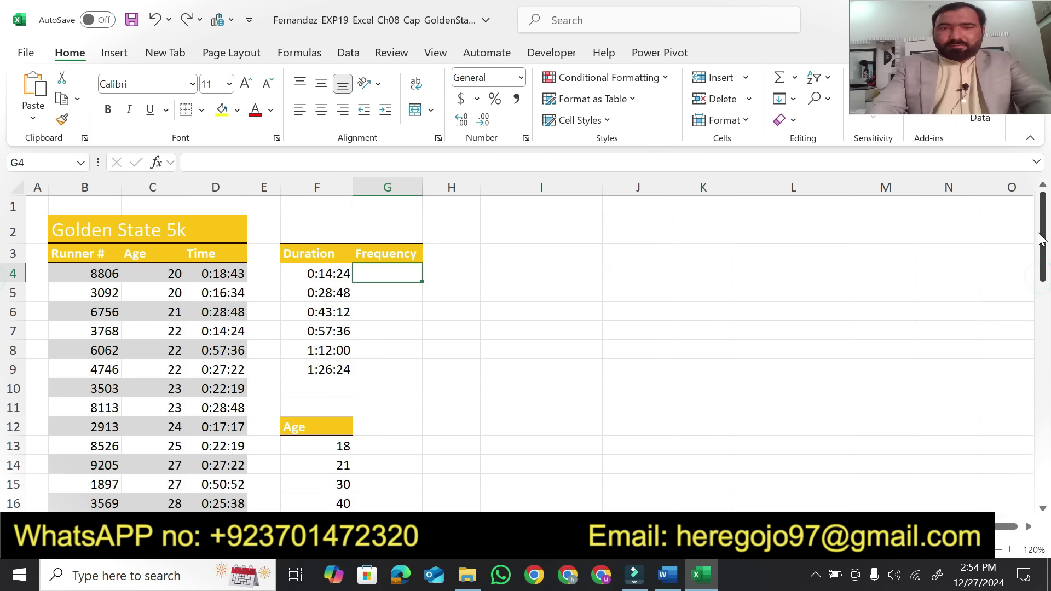
{"action": "type", "text": "="}
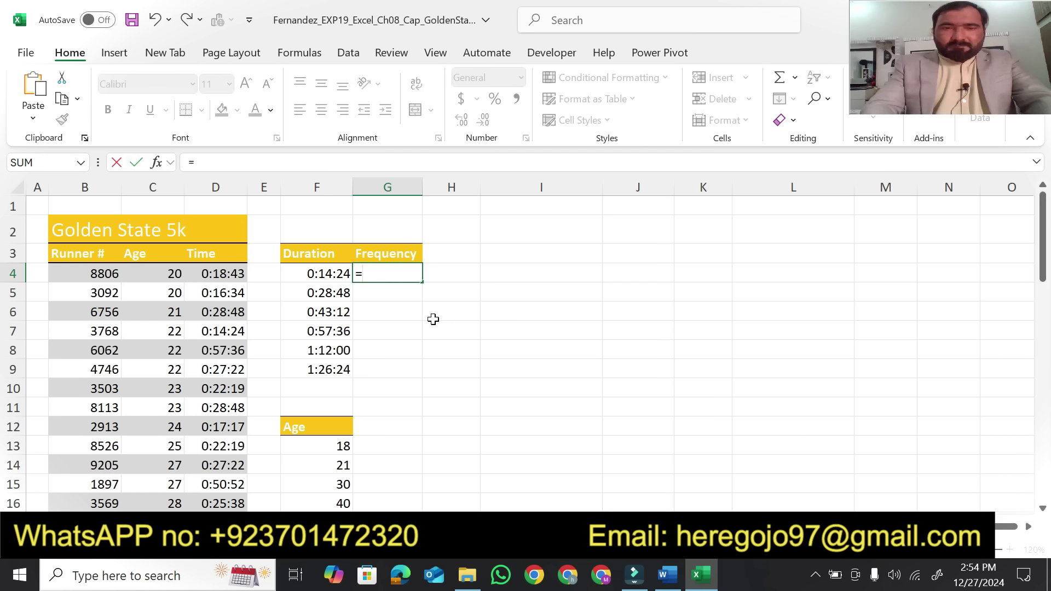
{"action": "type", "text": "fr"}
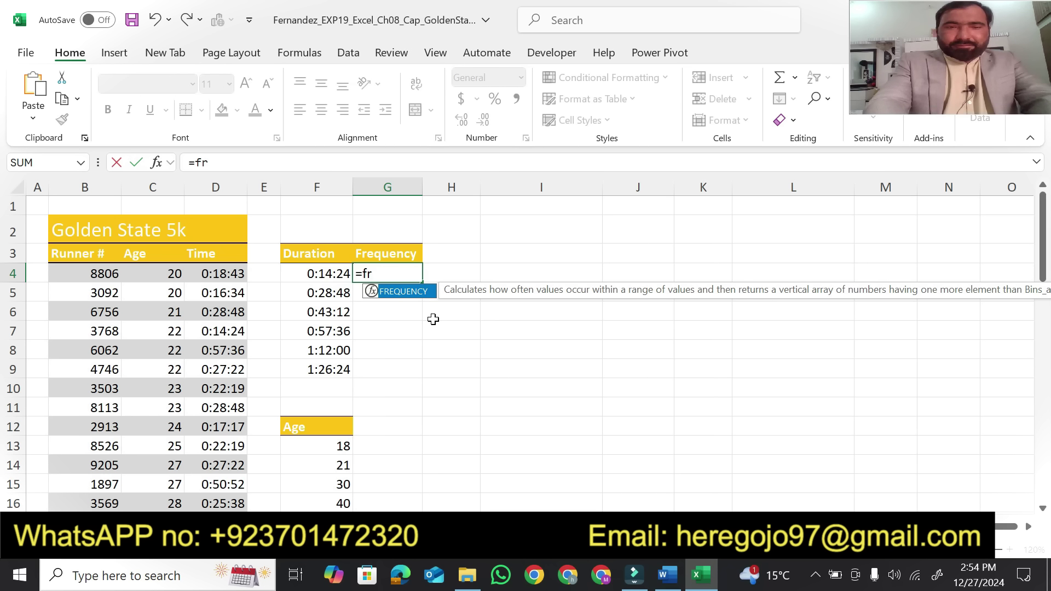
{"action": "type", "text": "q"}
{"action": "key", "text": "BackSpace"}
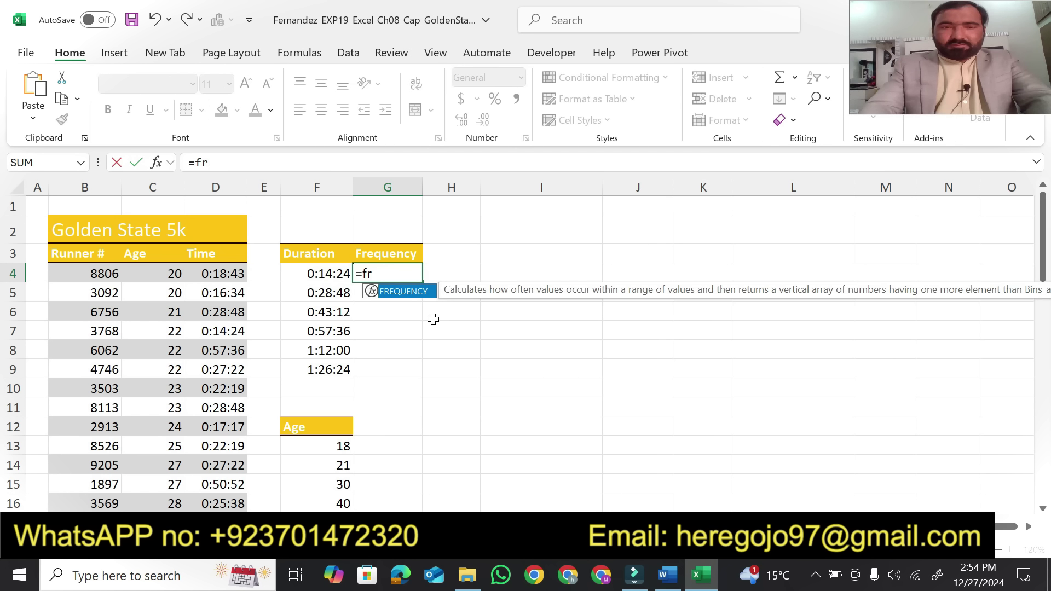
{"action": "key", "text": "Tab"}
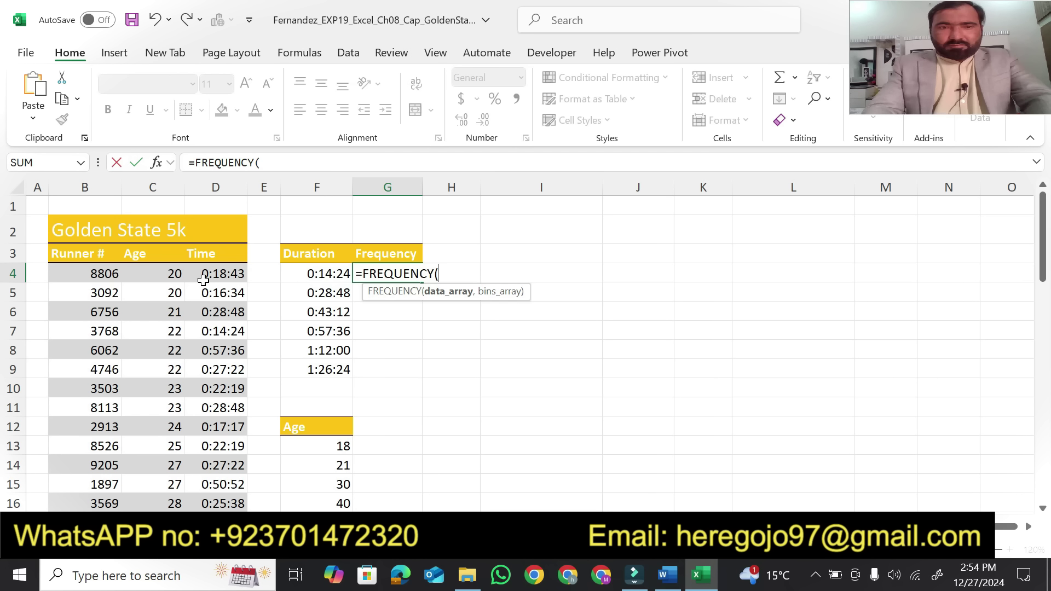
{"action": "left_click_drag", "start_coordinate": [75, 272], "coordinate": [223, 453]}
{"action": "left_click_drag", "start_coordinate": [1044, 463], "coordinate": [1050, 226]}
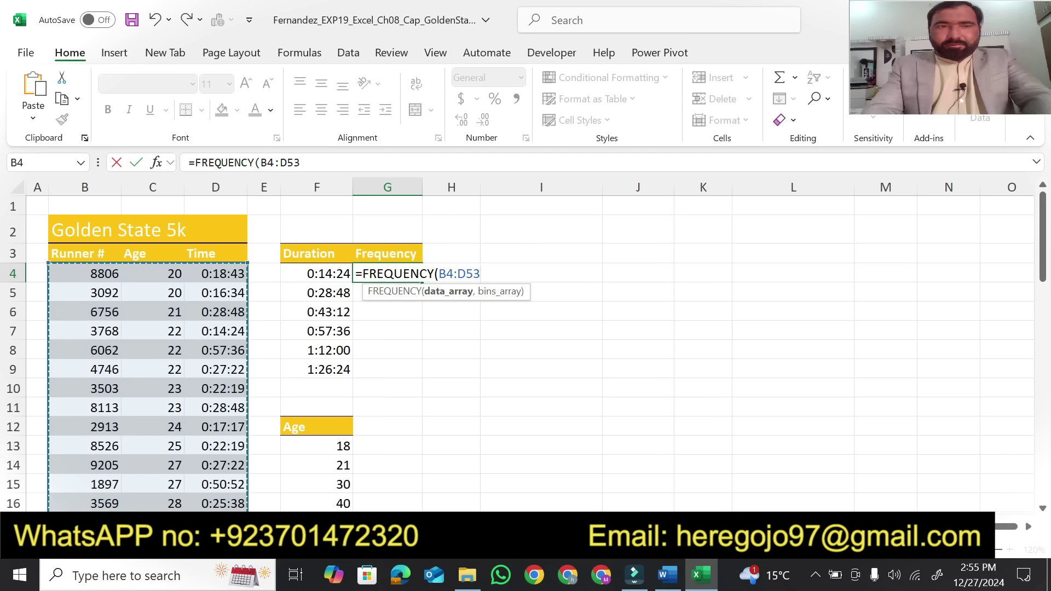
Set the FREQUENCY function's bins array to F4:F9 and enter the formula in G4
{"action": "left_click", "coordinate": [156, 163]}
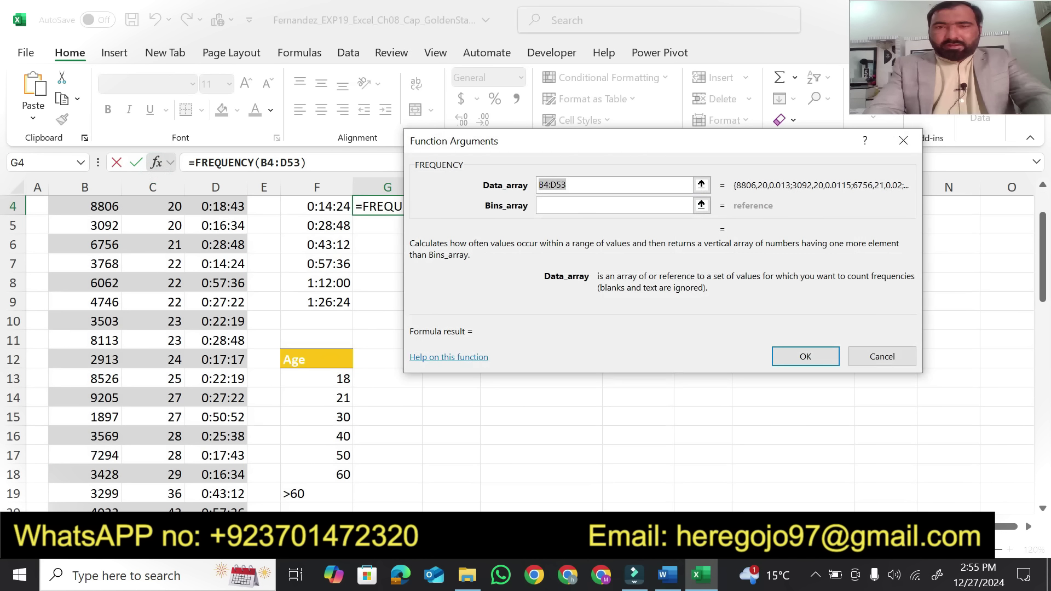
{"action": "left_click", "coordinate": [562, 207]}
{"action": "left_click_drag", "start_coordinate": [1044, 269], "coordinate": [1044, 224]}
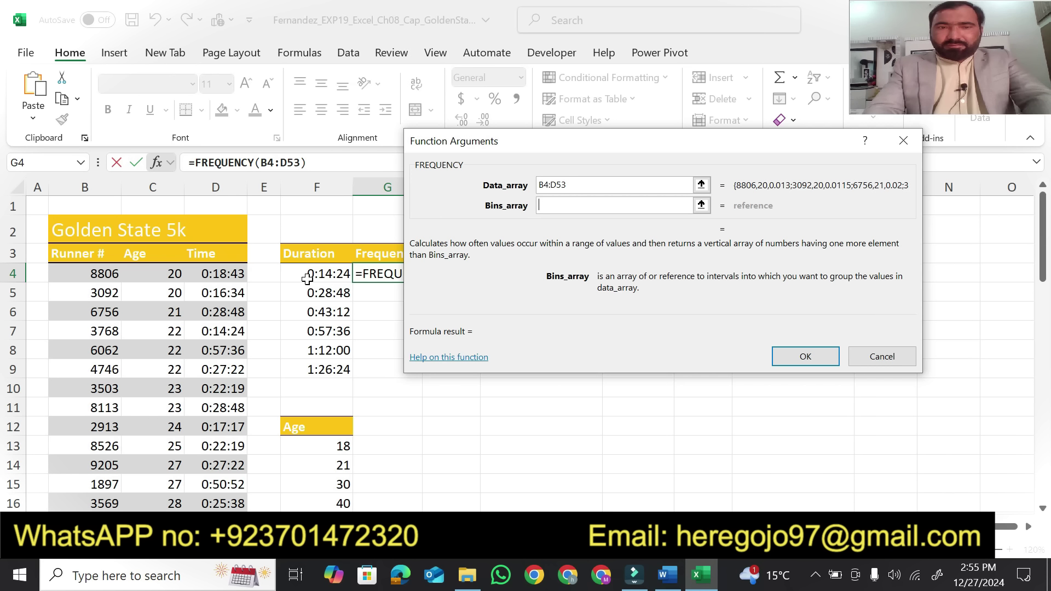
{"action": "left_click_drag", "start_coordinate": [309, 272], "coordinate": [323, 369]}
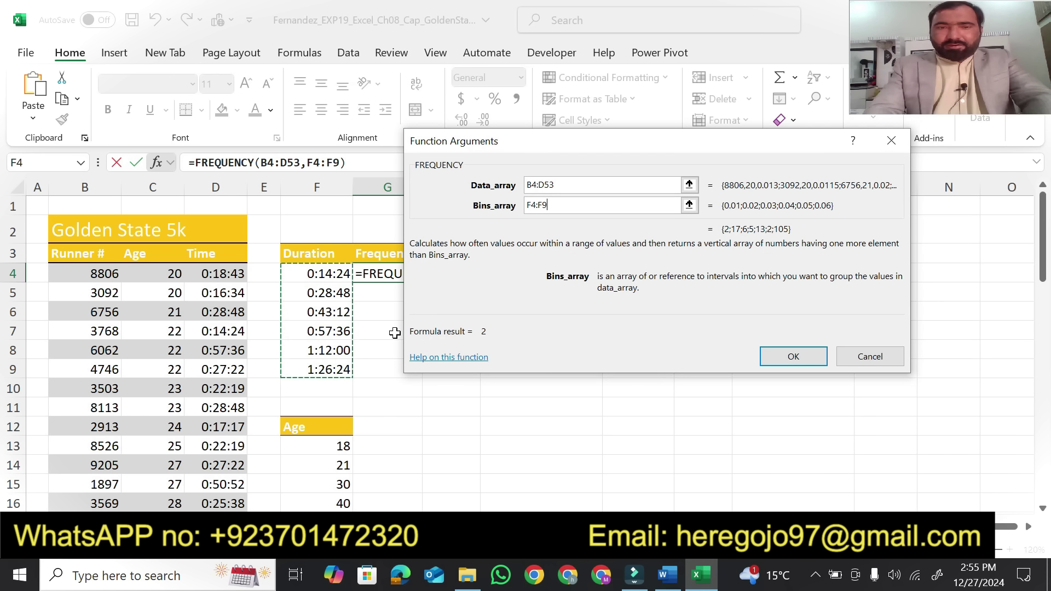
{"action": "left_click", "coordinate": [785, 354]}
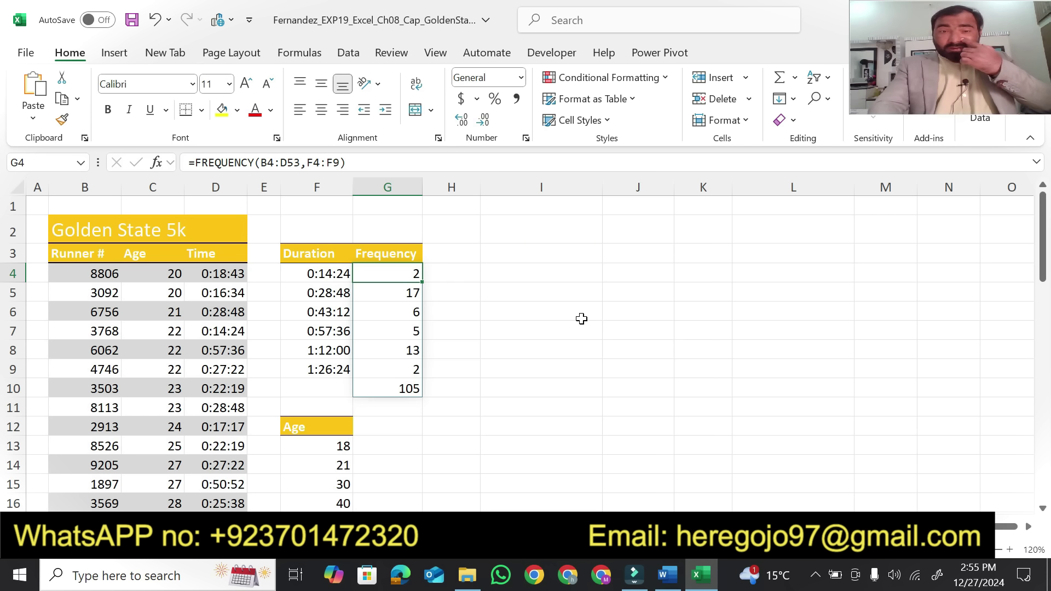
Switch to the Word instructions and highlight the whole text of step 3, about the correlation in F22, in yellow
{"action": "left_click", "coordinate": [675, 570]}
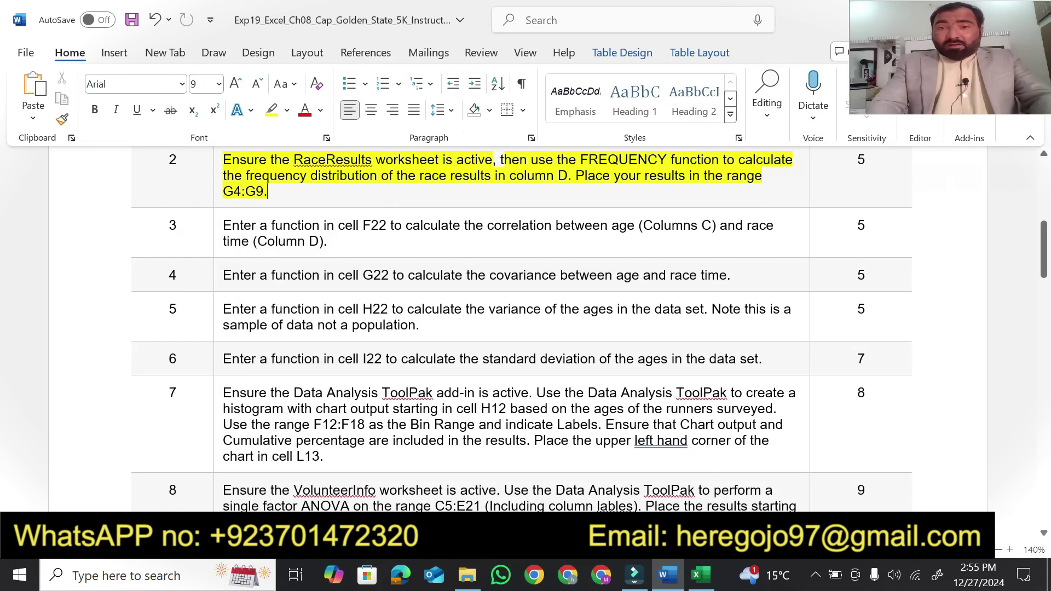
{"action": "left_click_drag", "start_coordinate": [1044, 268], "coordinate": [1041, 276]}
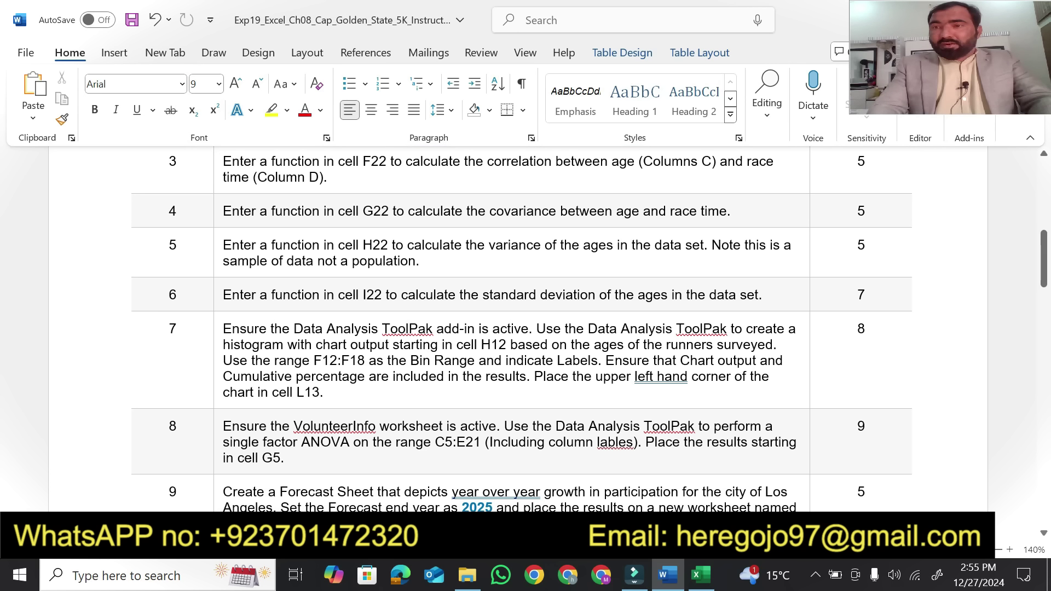
{"action": "left_click", "coordinate": [271, 109]}
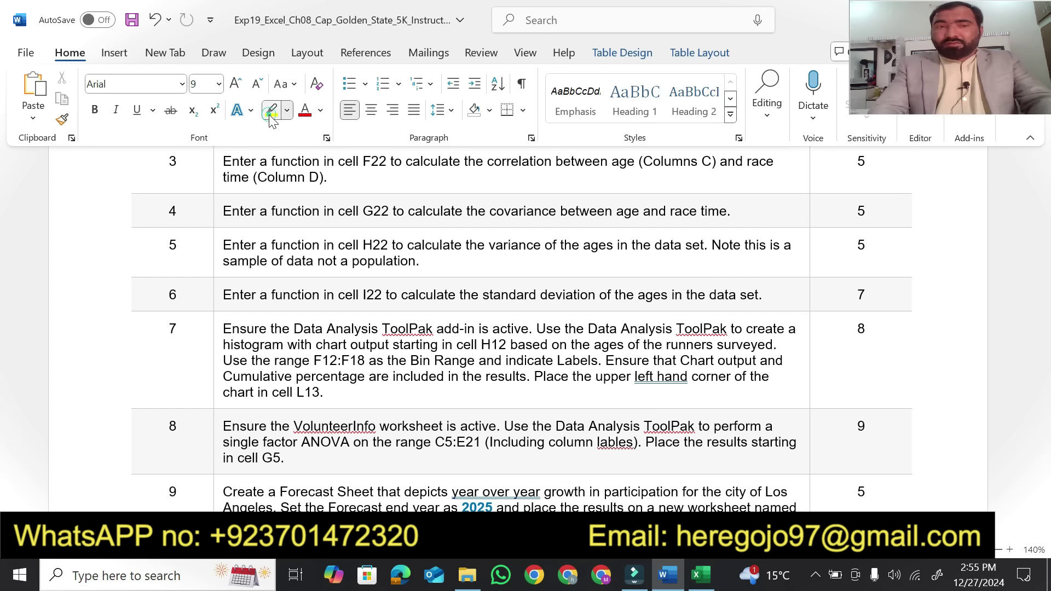
{"action": "mouse_move", "coordinate": [222, 161]}
{"action": "left_mouse_down"}
{"action": "mouse_move", "coordinate": [739, 159]}
{"action": "mouse_move", "coordinate": [723, 165]}
{"action": "mouse_move", "coordinate": [786, 172]}
{"action": "mouse_move", "coordinate": [389, 177]}
{"action": "left_mouse_up"}
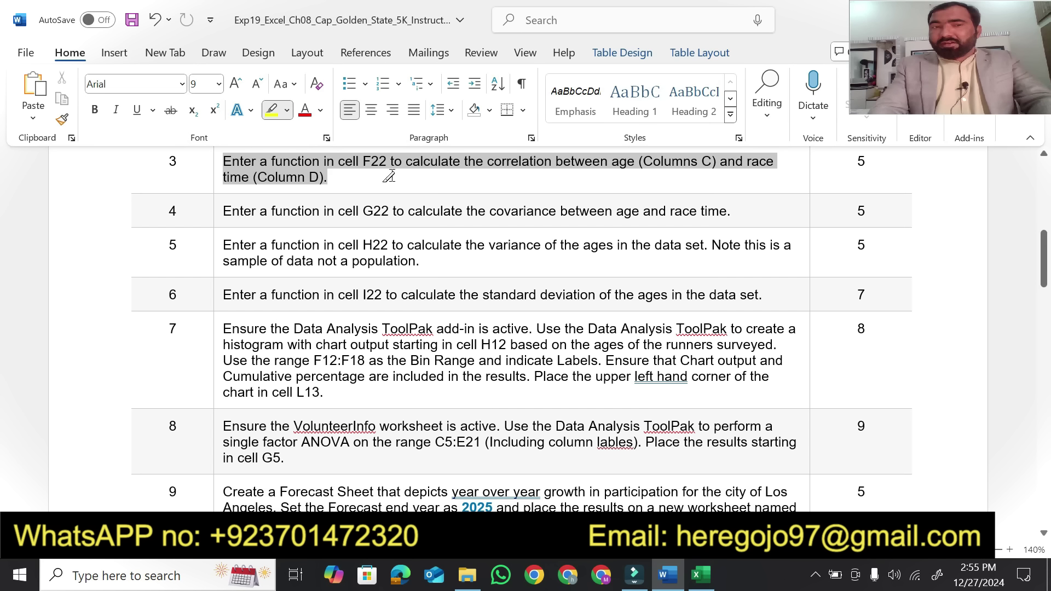
{"action": "left_click_drag", "start_coordinate": [325, 181], "coordinate": [327, 179]}
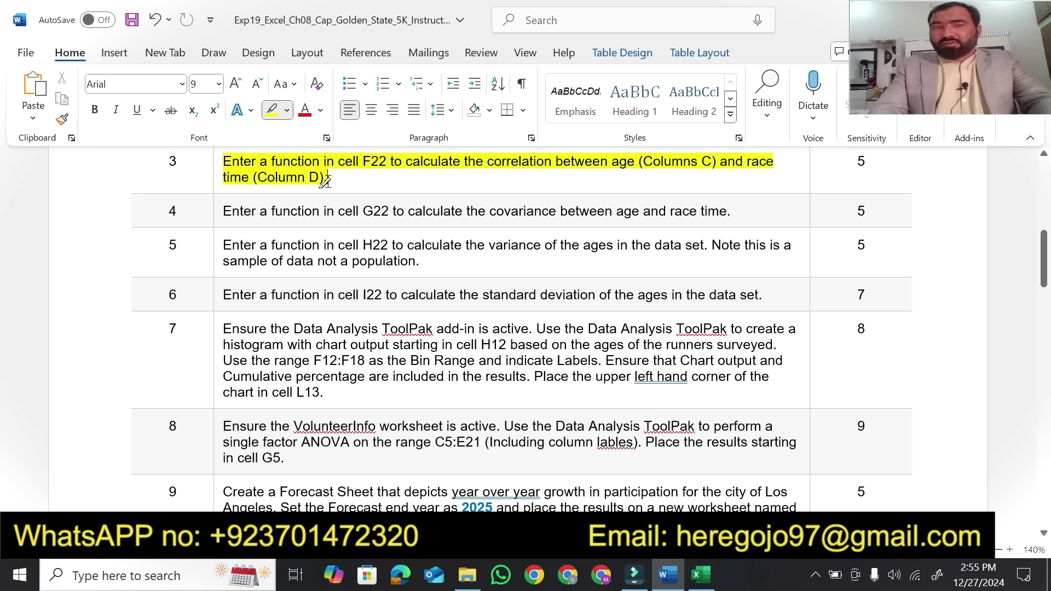
In the Excel workbook, start a CORREL function in cell F22 and open its arguments, rechecking step 3 of the Word instructions
{"action": "left_click", "coordinate": [710, 585]}
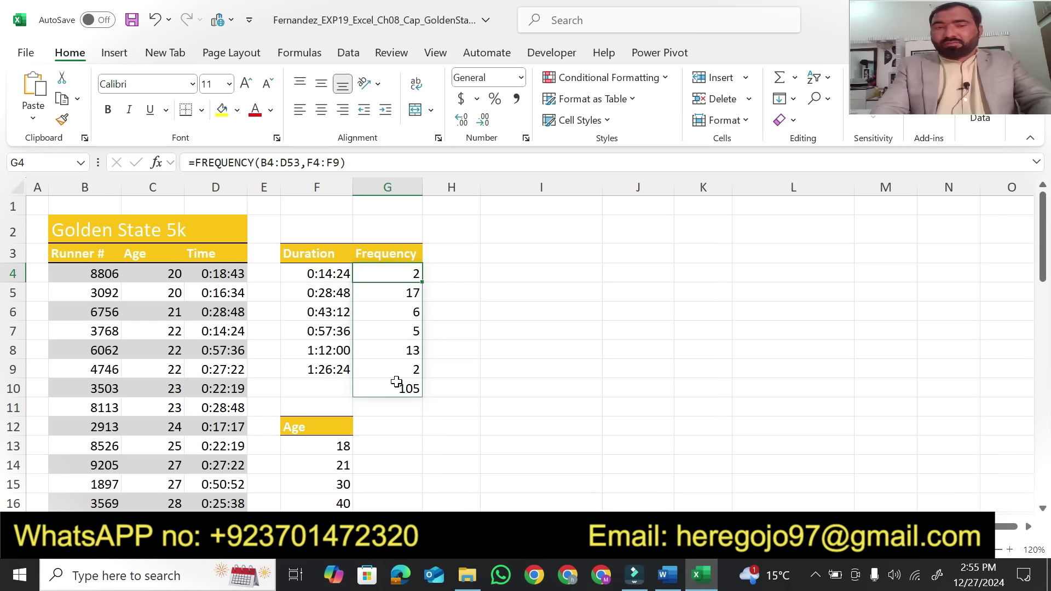
{"action": "type", "text": "f22"}
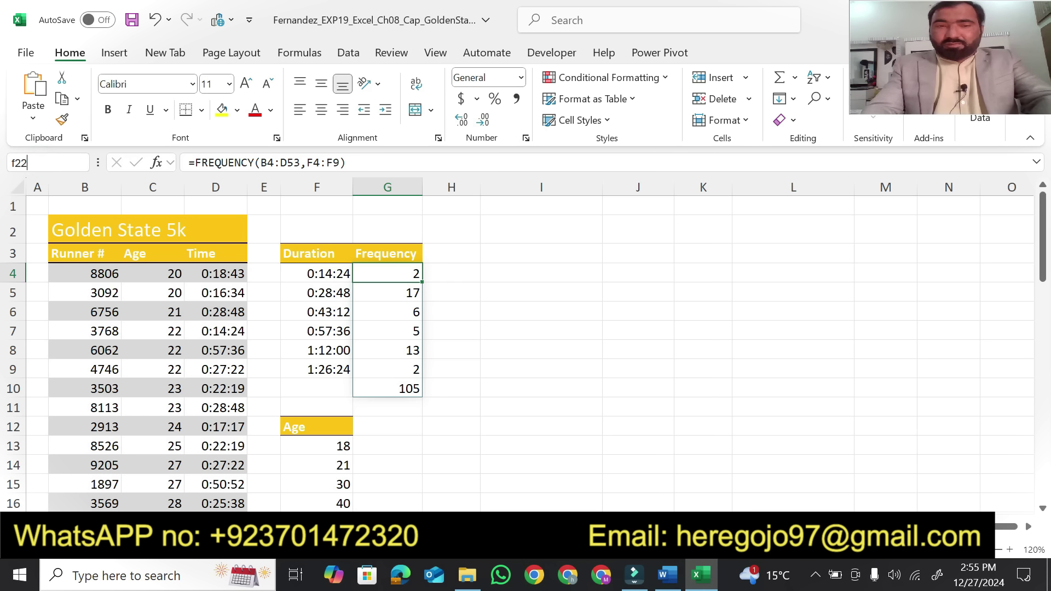
{"action": "key", "text": "Return"}
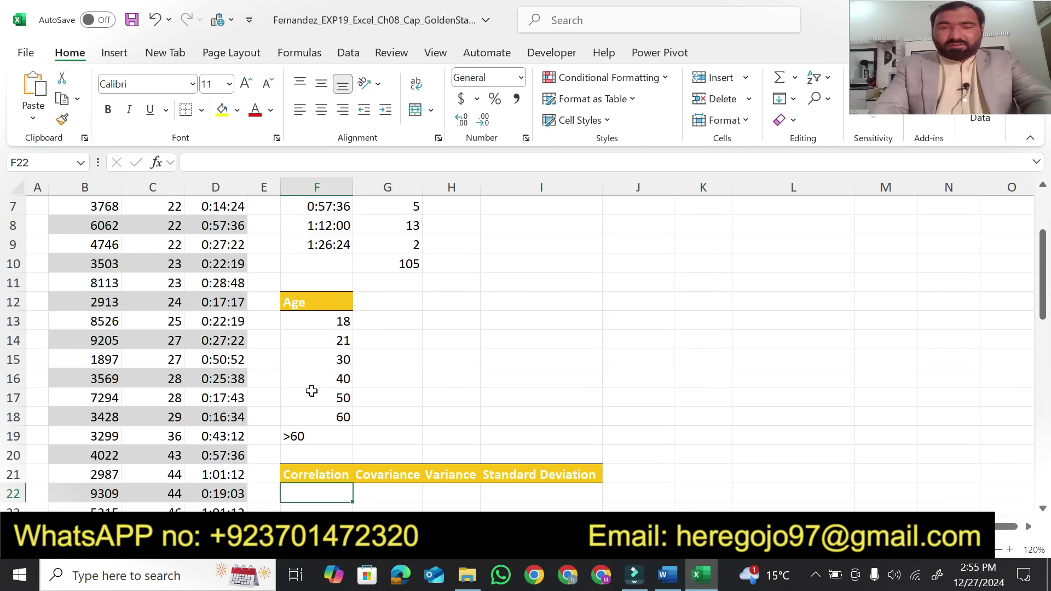
{"action": "type", "text": "="}
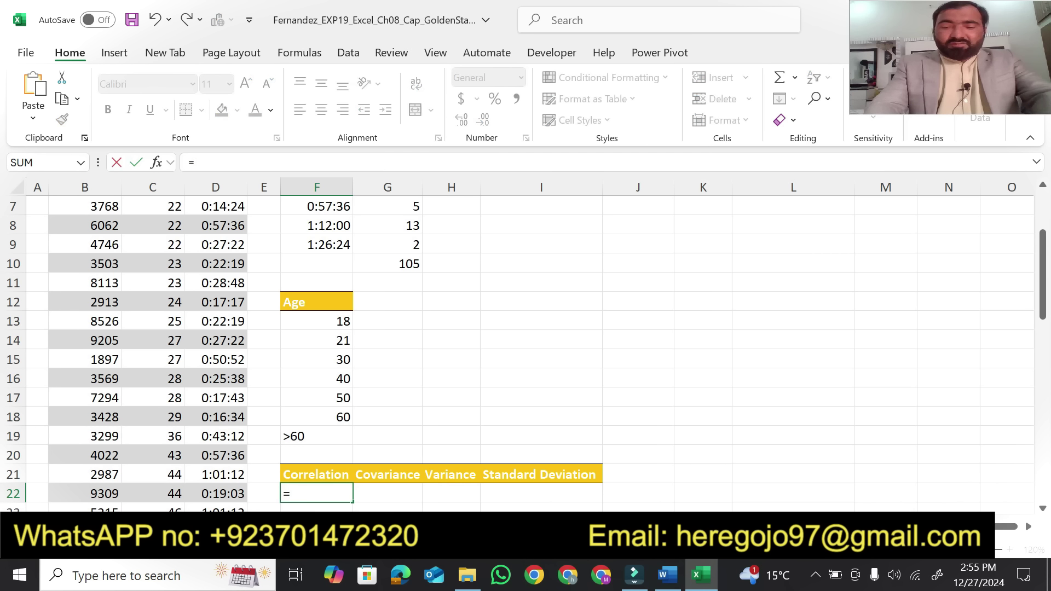
{"action": "type", "text": "co"}
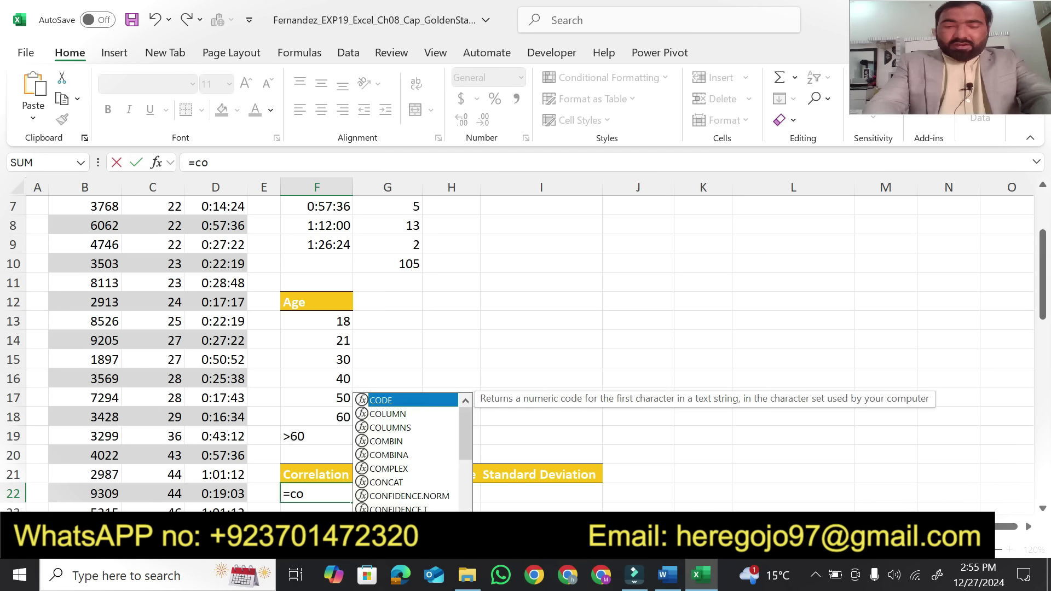
{"action": "type", "text": "r"}
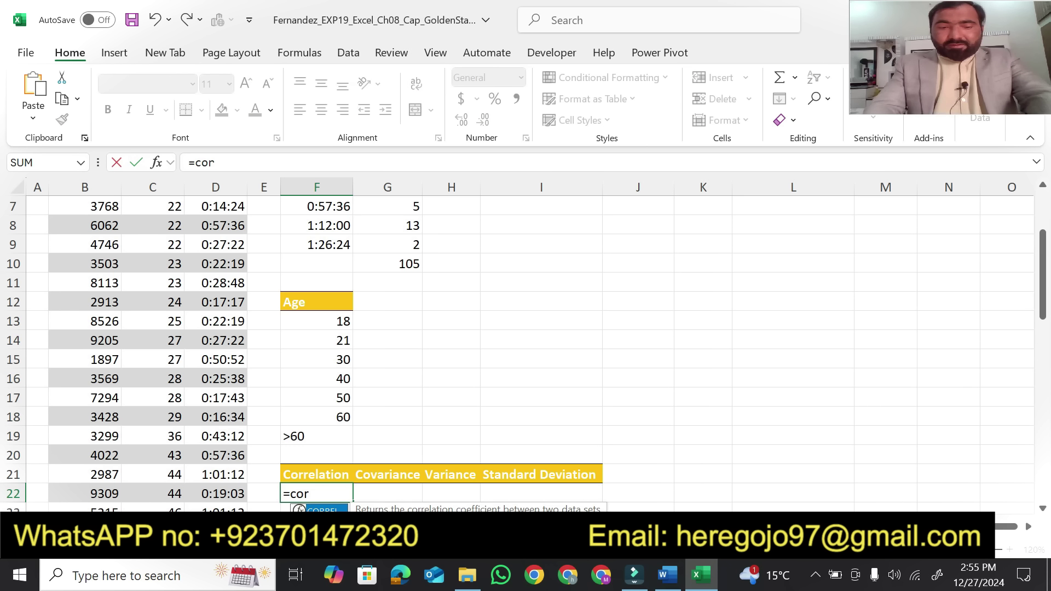
{"action": "key", "text": "Tab"}
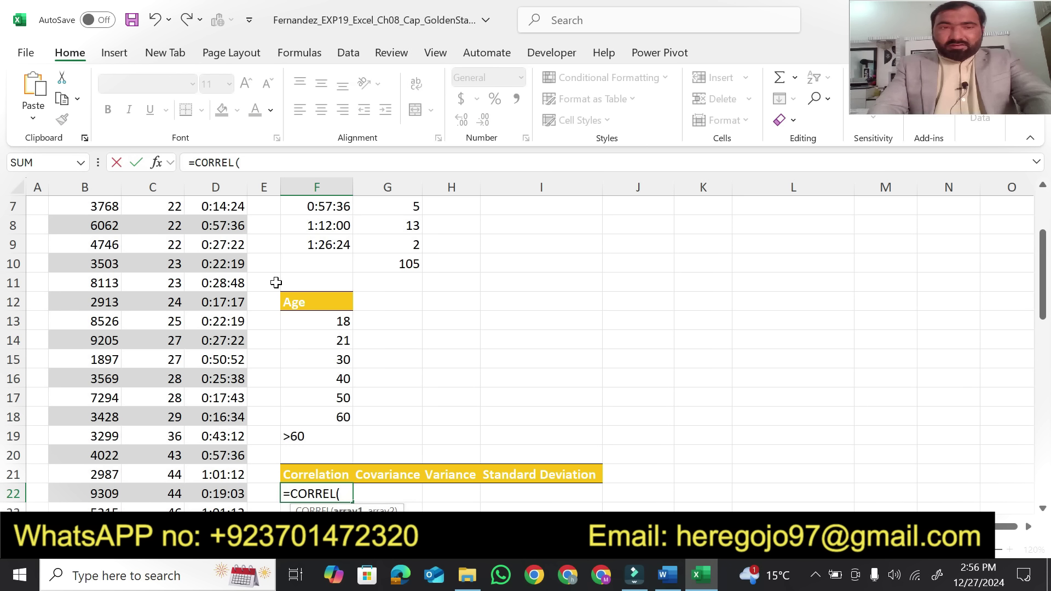
{"action": "left_click", "coordinate": [156, 163]}
{"action": "left_click", "coordinate": [668, 575]}
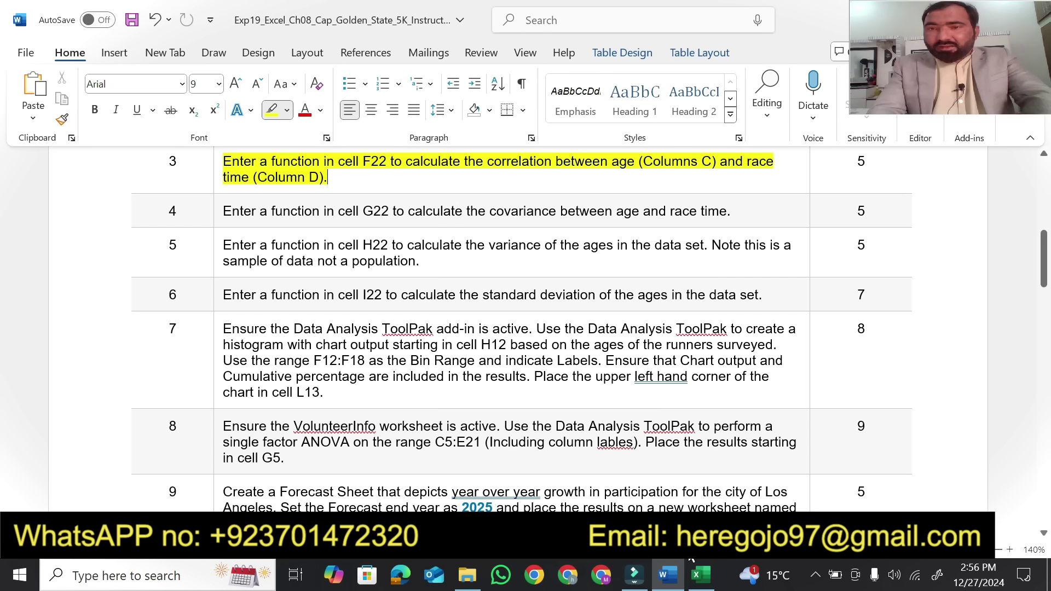
{"action": "left_click", "coordinate": [702, 576]}
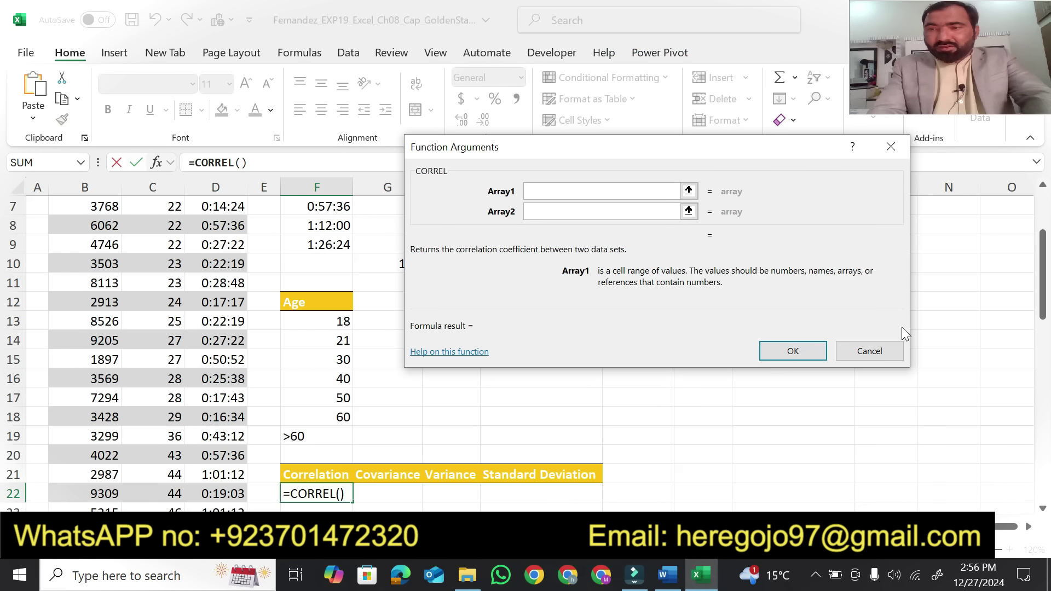
Set CORREL's Array1 to the age range C3:C53 and Array2 to the time range D3:D53, and enter the formula in F22
{"action": "left_click_drag", "start_coordinate": [1036, 296], "coordinate": [1037, 257]}
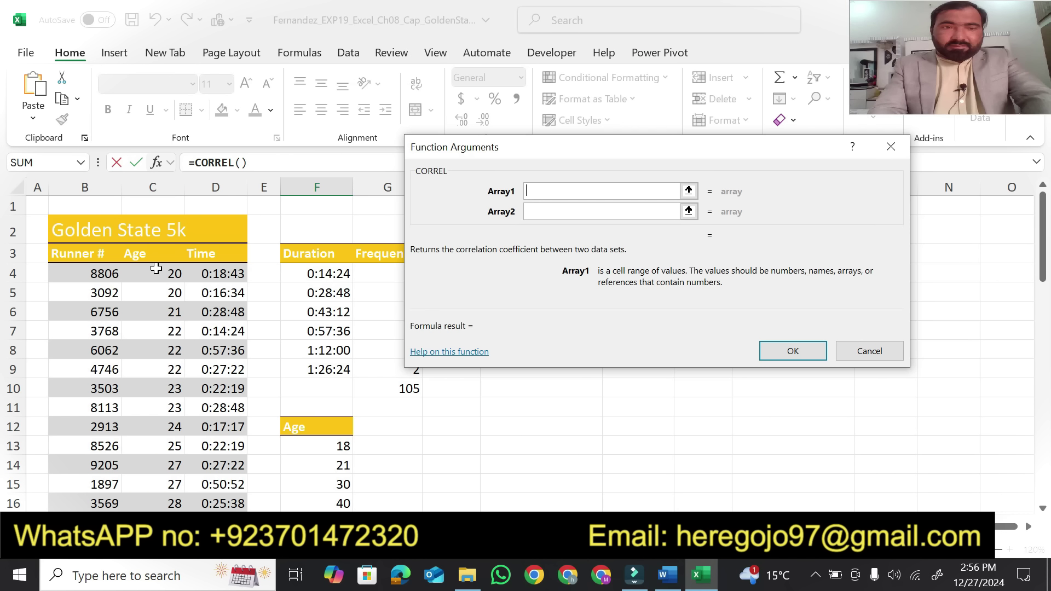
{"action": "left_click_drag", "start_coordinate": [145, 256], "coordinate": [164, 475]}
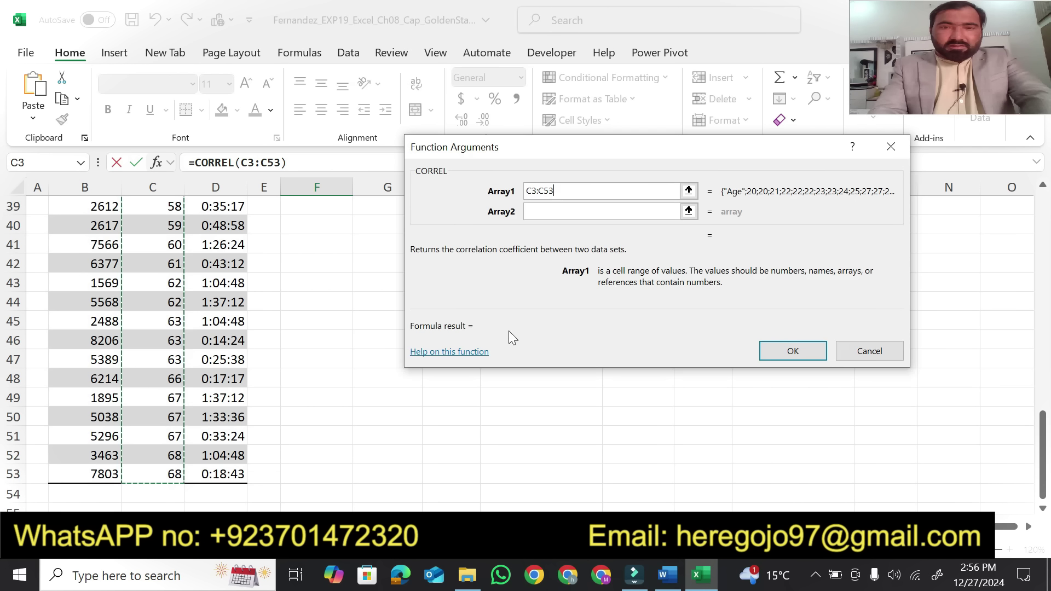
{"action": "key", "text": "Tab"}
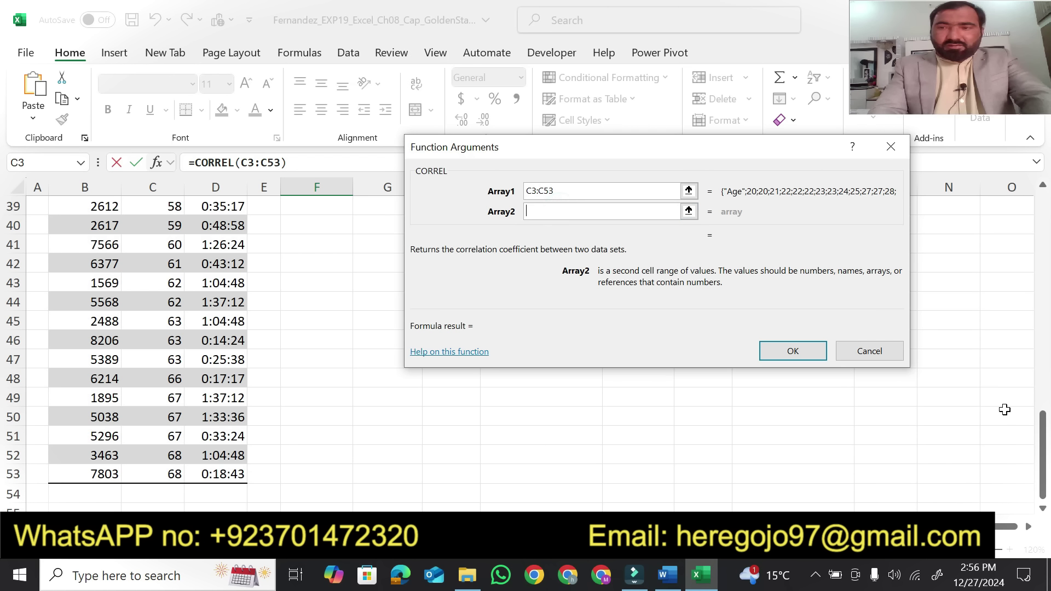
{"action": "left_click_drag", "start_coordinate": [1046, 435], "coordinate": [1046, 212]}
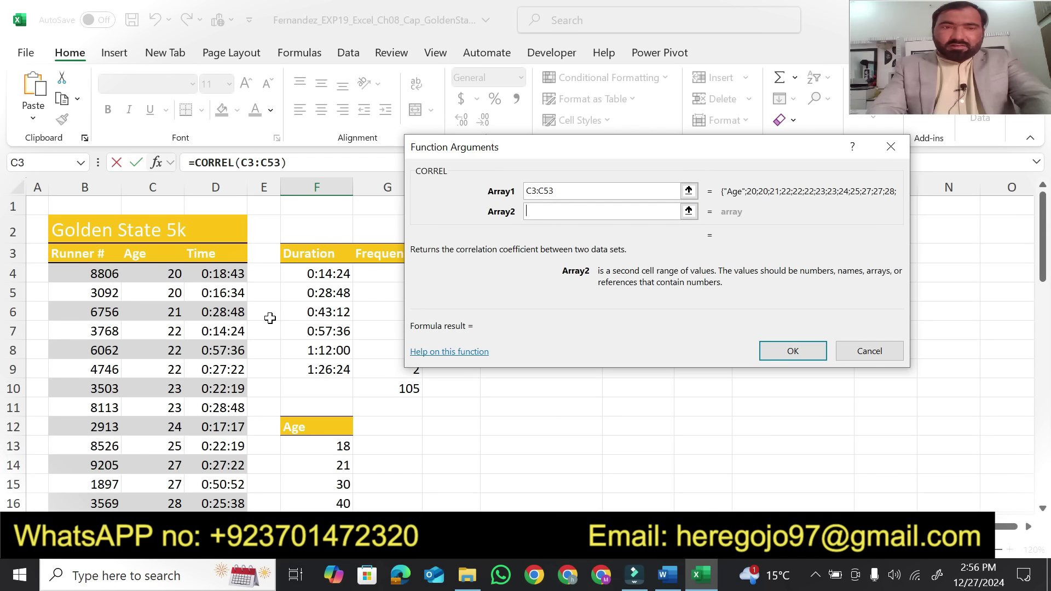
{"action": "left_click_drag", "start_coordinate": [201, 249], "coordinate": [219, 472]}
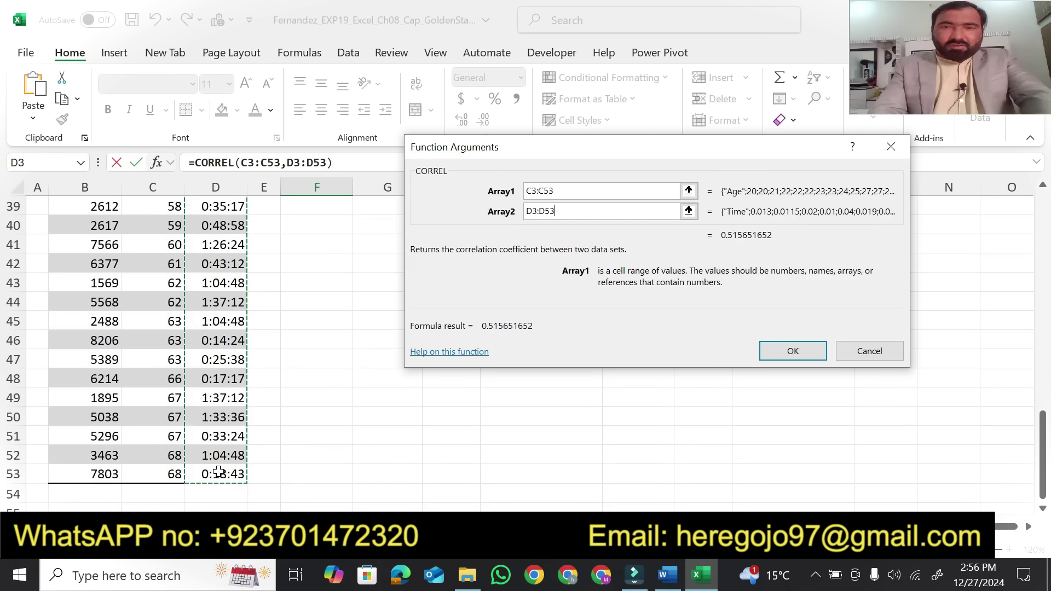
{"action": "left_click", "coordinate": [789, 349]}
{"action": "left_click_drag", "start_coordinate": [1045, 353], "coordinate": [1045, 315]}
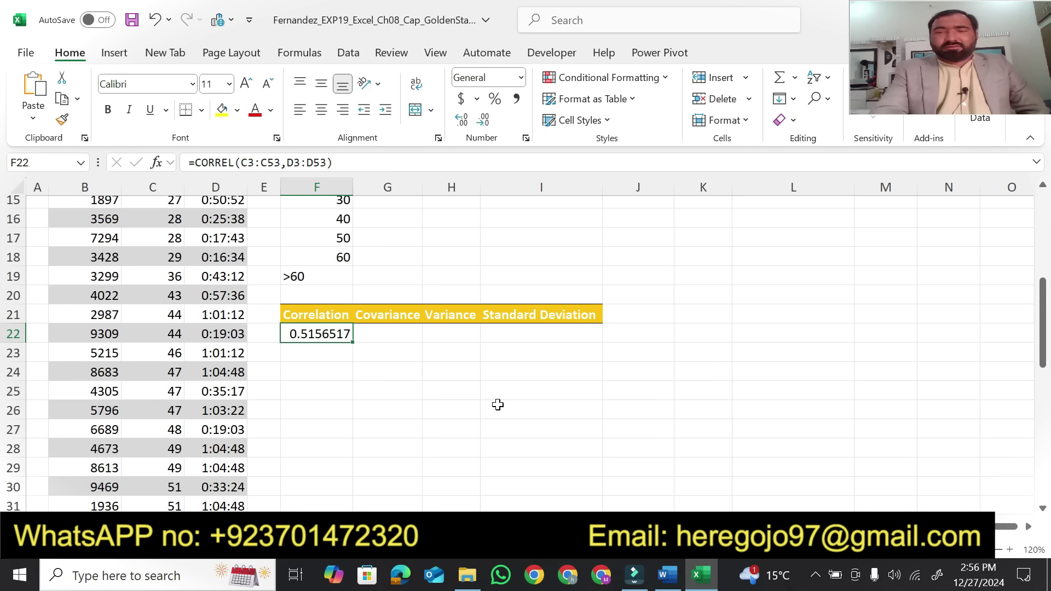
Switch to the Word instructions and highlight "Enter a function in cell G22" in step 4 in yellow
{"action": "left_click", "coordinate": [666, 575]}
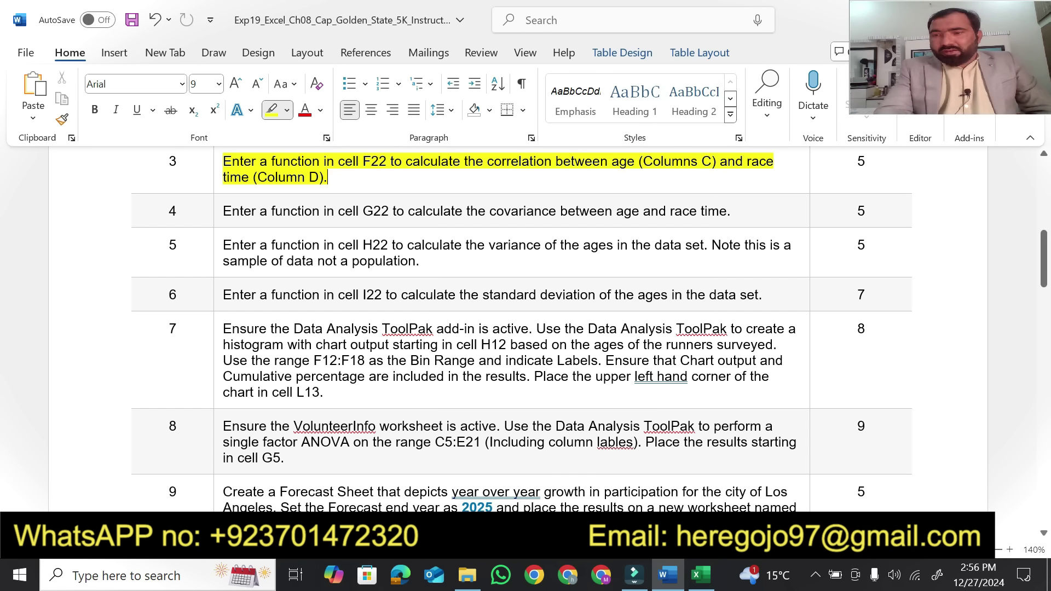
{"action": "left_click_drag", "start_coordinate": [1046, 260], "coordinate": [1045, 186]}
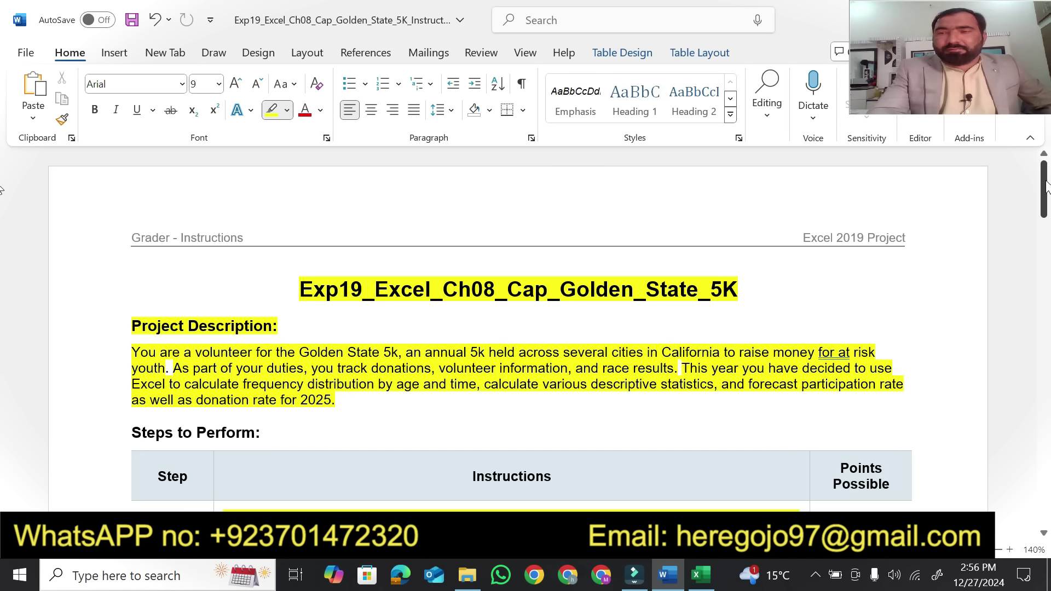
{"action": "left_click_drag", "start_coordinate": [1042, 185], "coordinate": [1024, 253]}
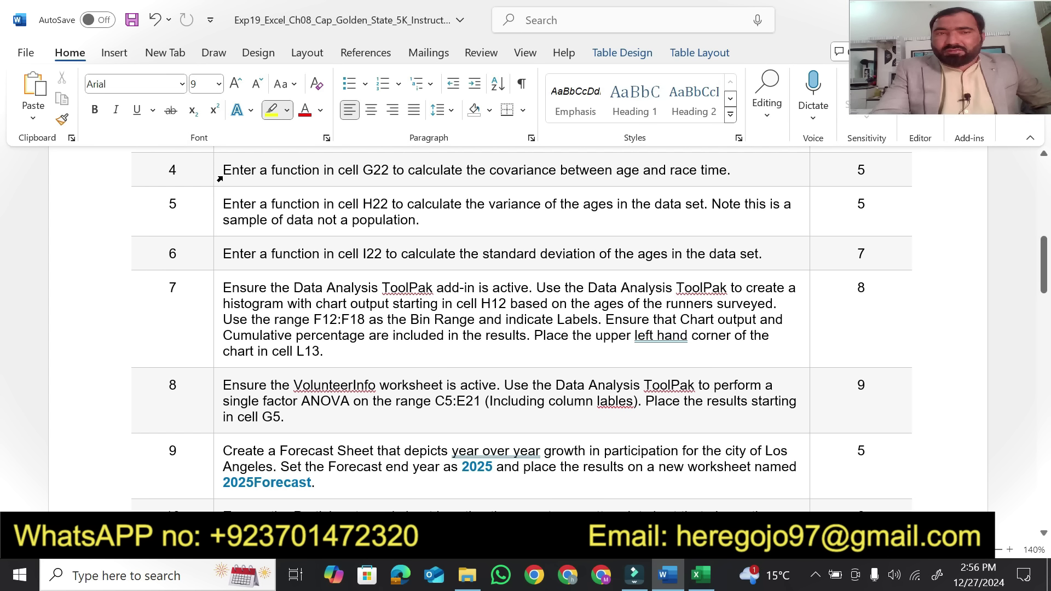
{"action": "left_click_drag", "start_coordinate": [223, 171], "coordinate": [390, 167]}
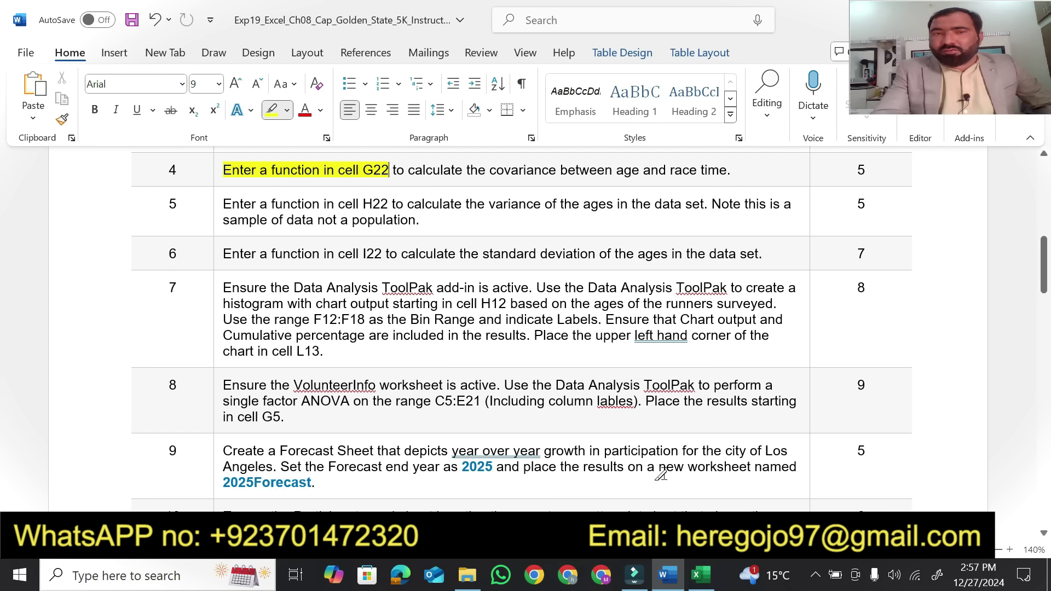
Switch to the Excel workbook and go to cell G22 under the Covariance heading
{"action": "left_click", "coordinate": [701, 574]}
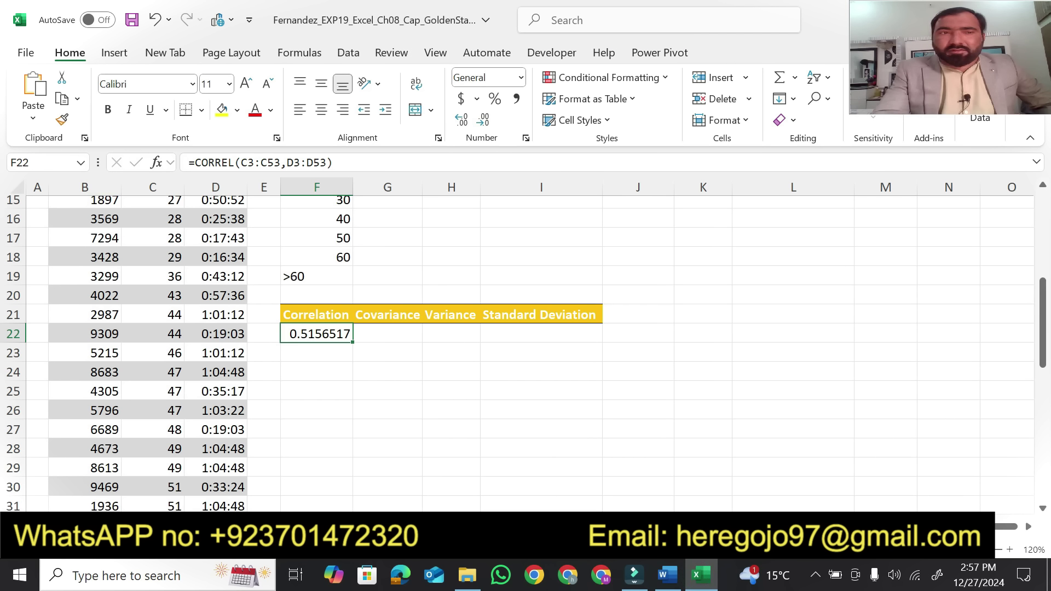
{"action": "left_click", "coordinate": [46, 162]}
{"action": "type", "text": "g22"}
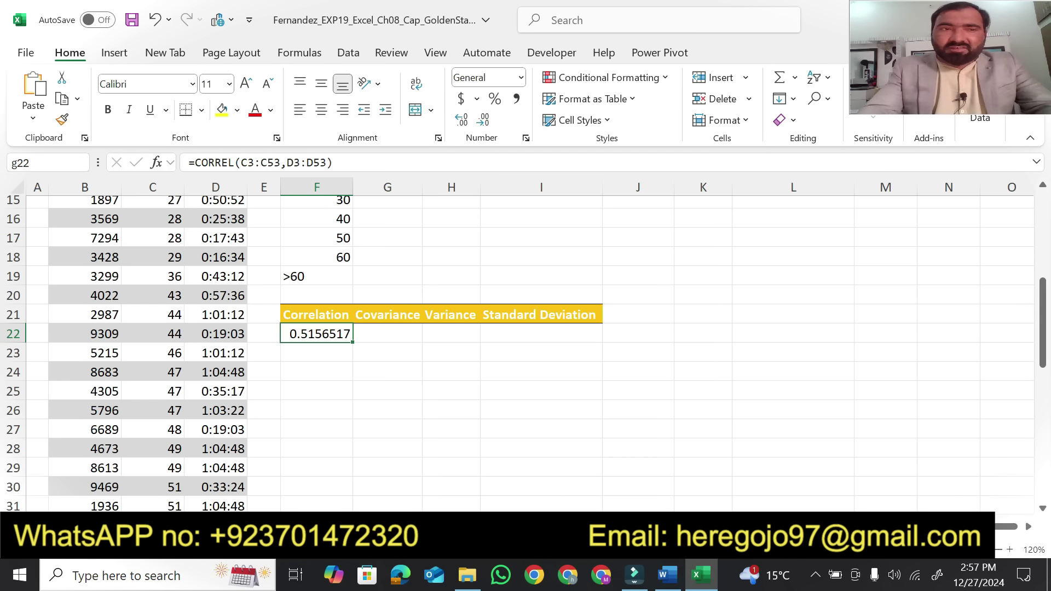
{"action": "key", "text": "Return"}
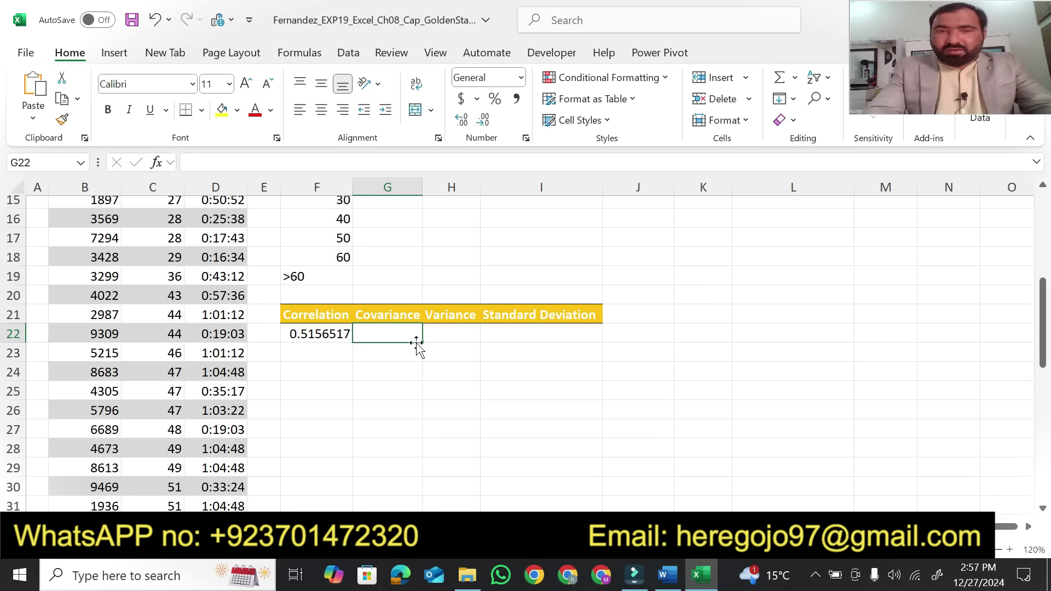
Highlight "to calculate the covariance between age and race time" in step 4 of the Word instructions, and begin a formula in Excel cell G22
{"action": "left_click", "coordinate": [667, 575]}
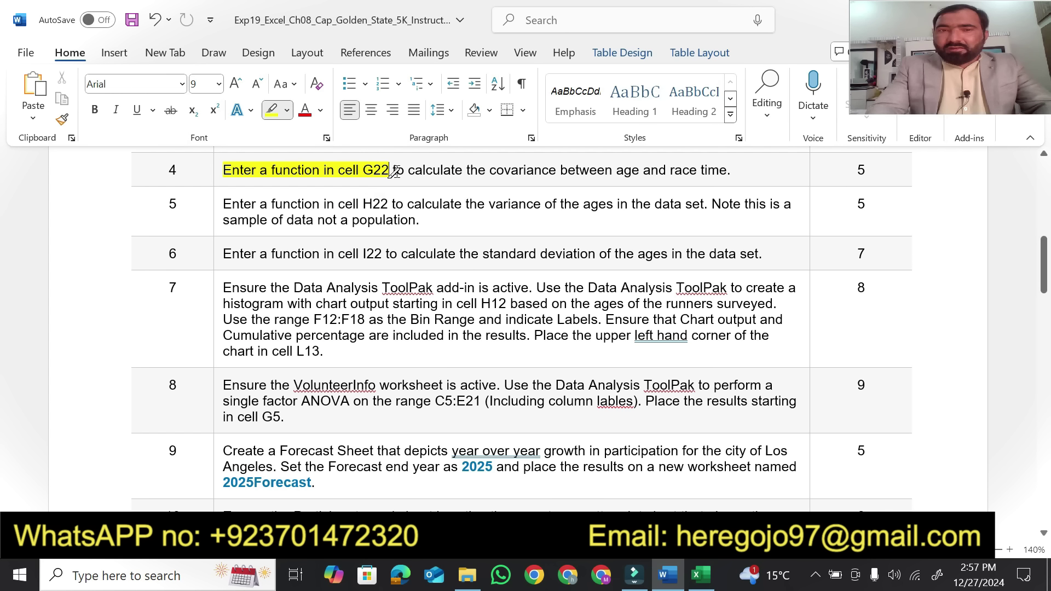
{"action": "left_click_drag", "start_coordinate": [395, 168], "coordinate": [715, 169]}
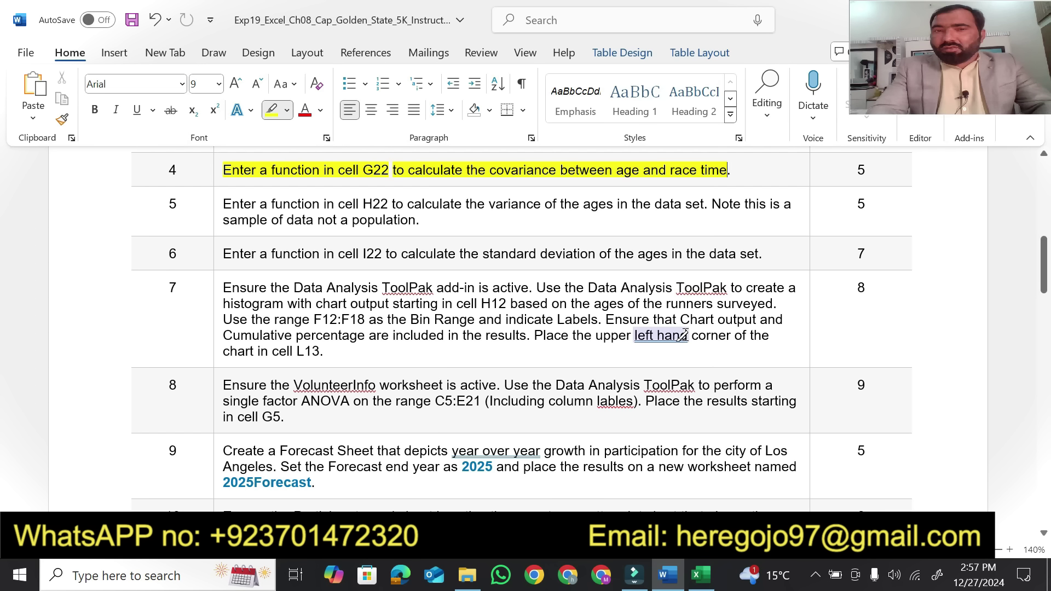
{"action": "left_click", "coordinate": [700, 574]}
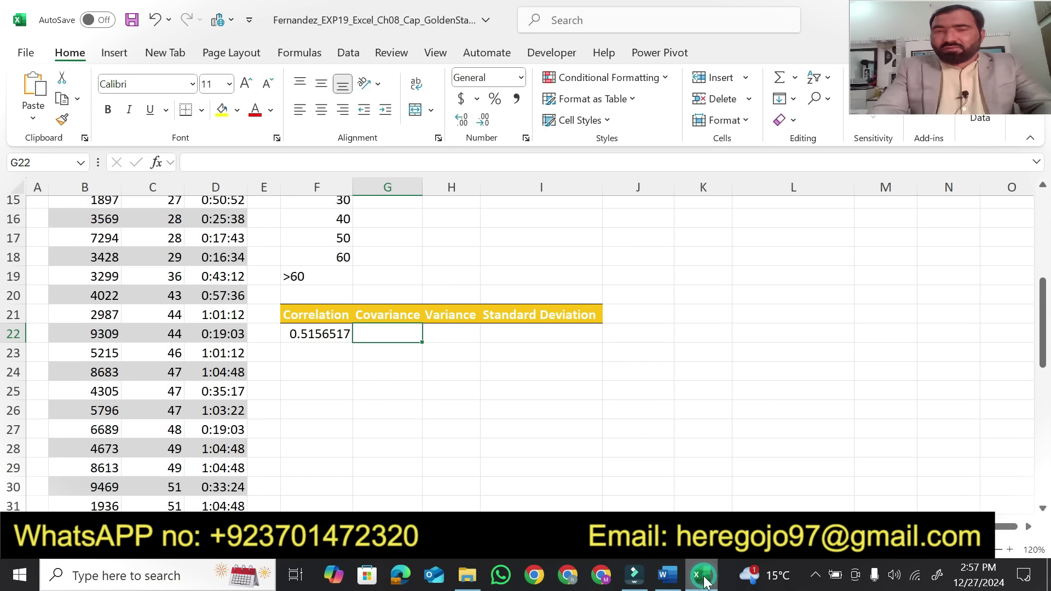
{"action": "type", "text": "="}
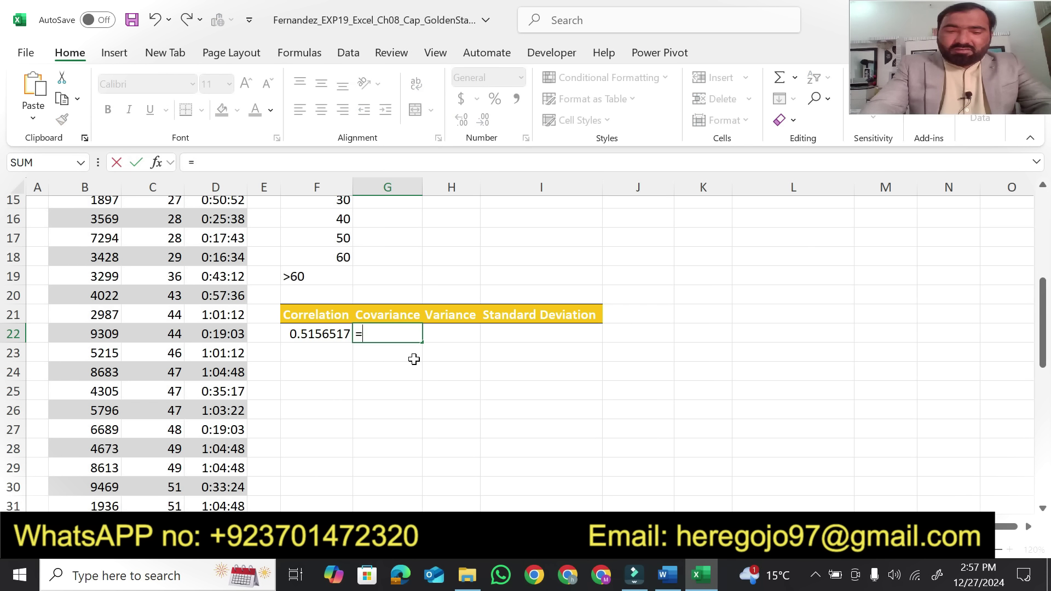
{"action": "type", "text": "coh"}
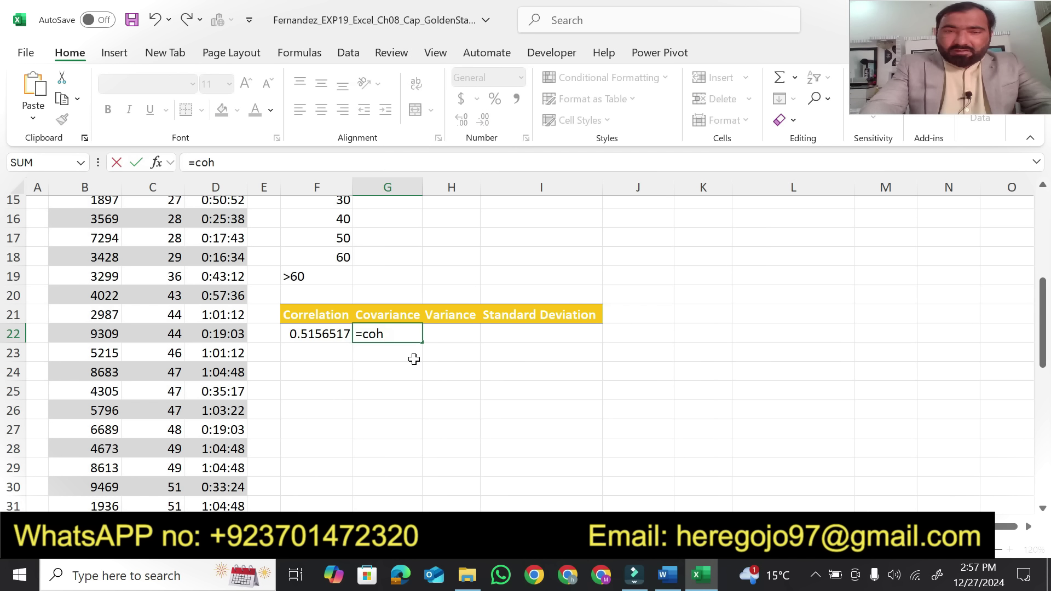
{"action": "key", "text": "BackSpace"}
{"action": "key", "text": "BackSpace"}
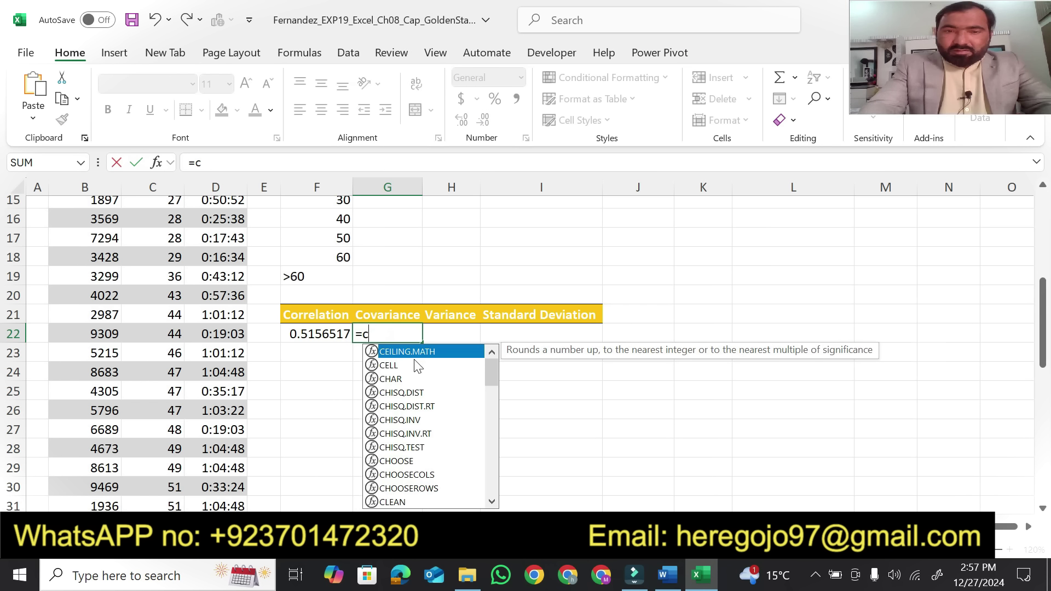
{"action": "type", "text": "h"}
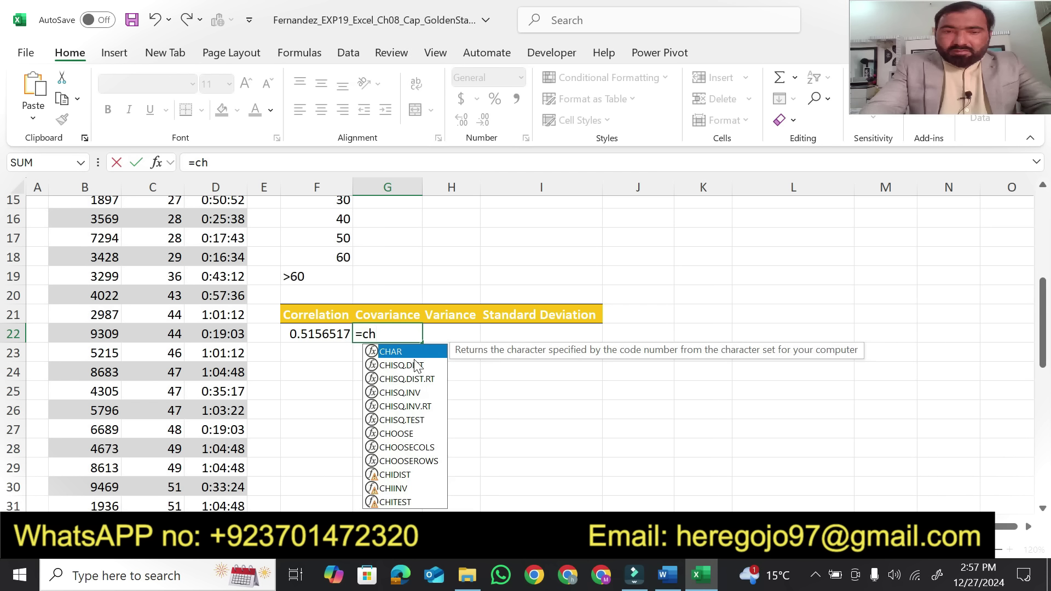
{"action": "key", "text": "BackSpace"}
{"action": "key", "text": "BackSpace"}
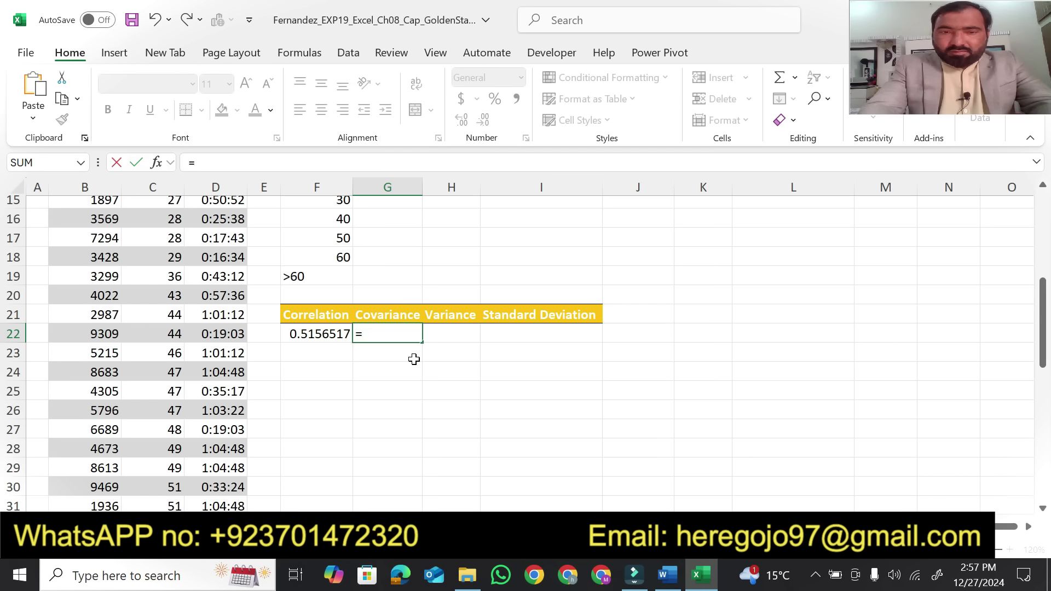
{"action": "type", "text": "c"}
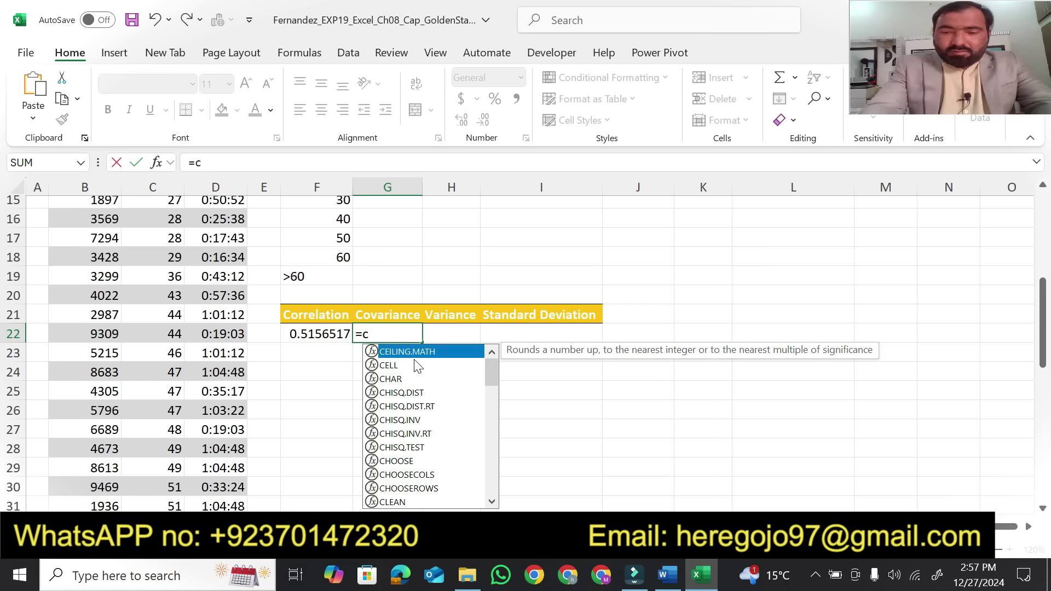
{"action": "type", "text": "o"}
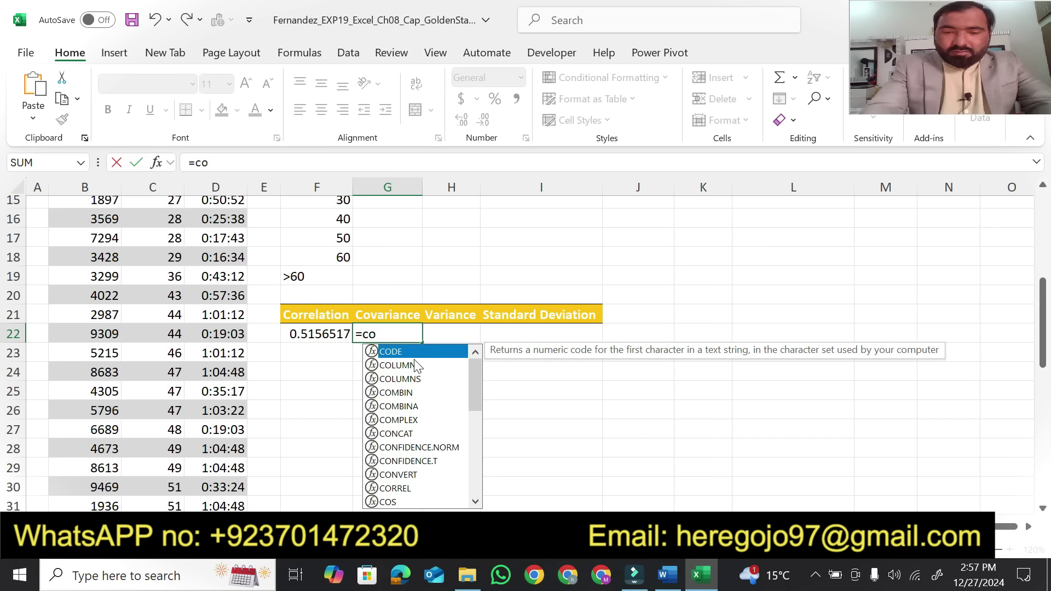
{"action": "type", "text": "h"}
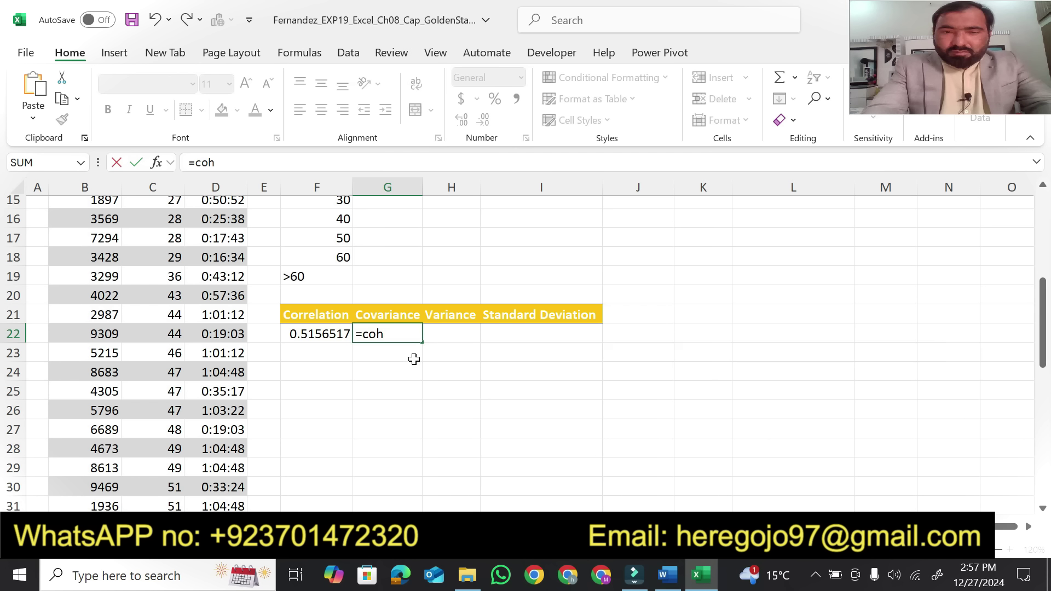
{"action": "key", "text": "BackSpace"}
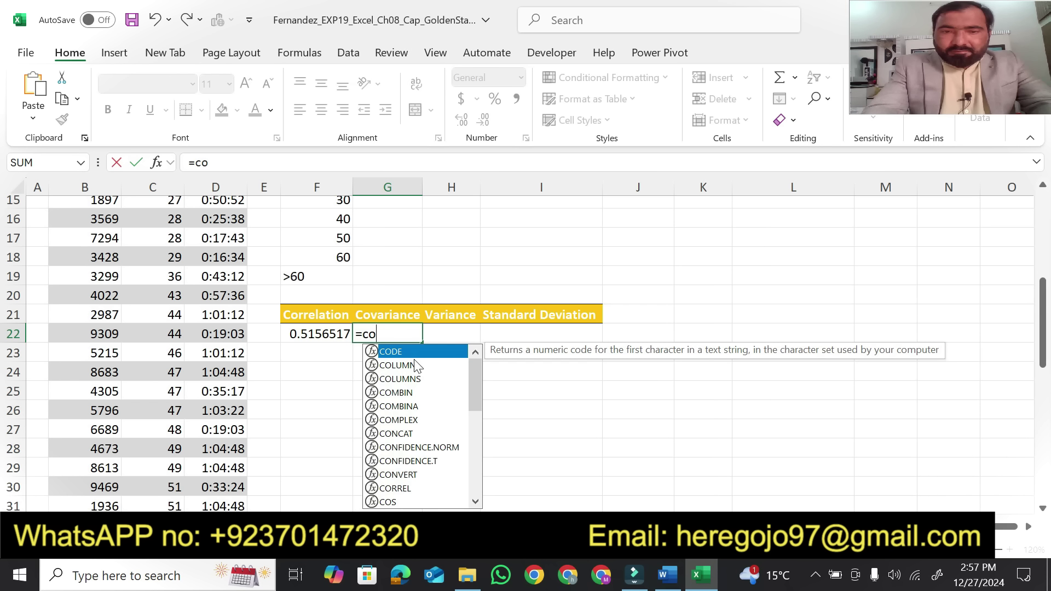
{"action": "key", "text": "BackSpace"}
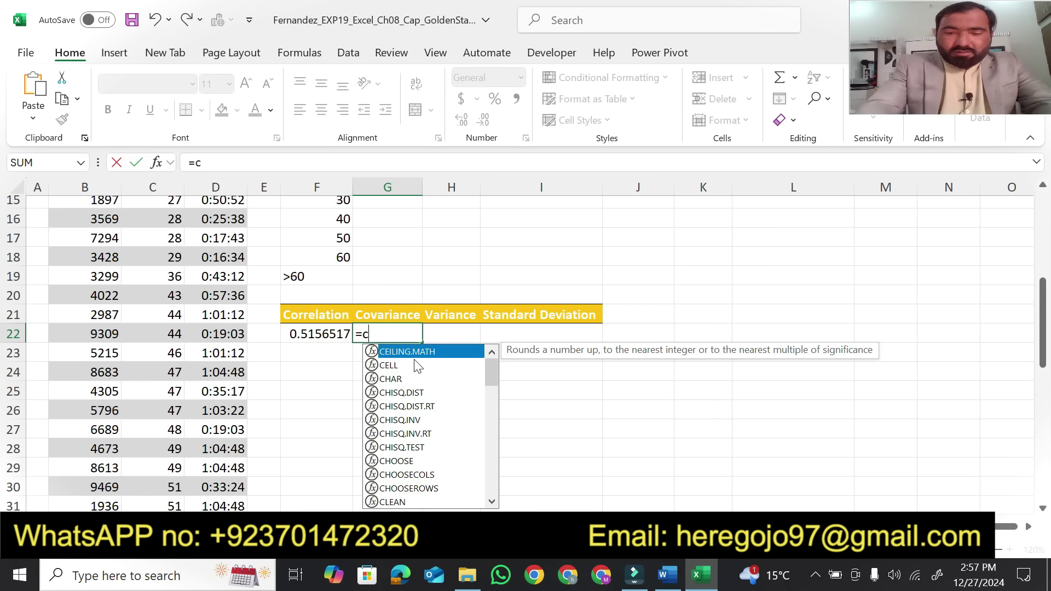
{"action": "type", "text": "ohv"}
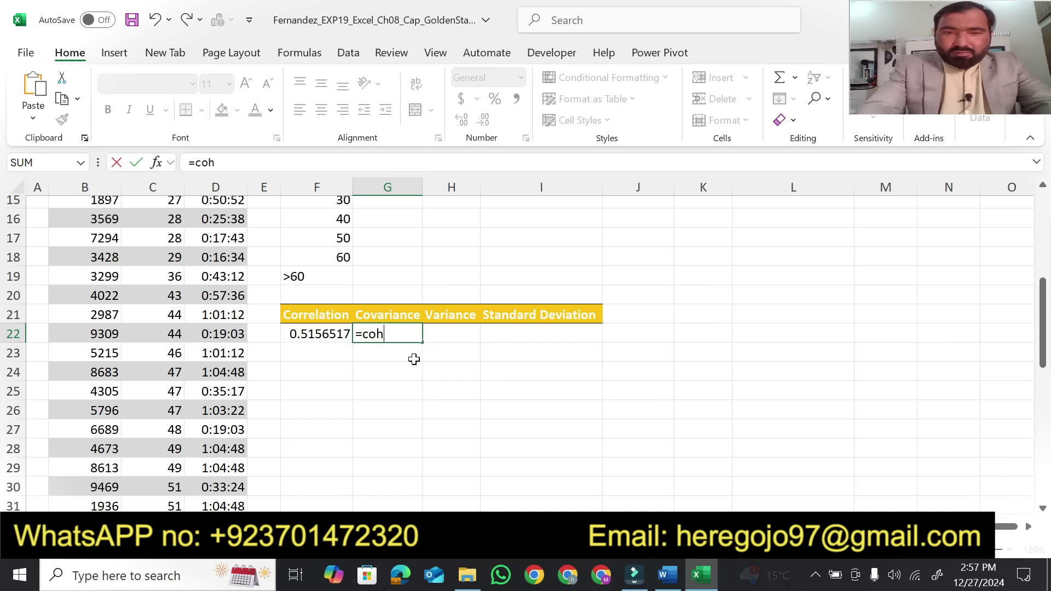
{"action": "key", "text": "BackSpace"}
{"action": "key", "text": "BackSpace"}
{"action": "key", "text": "BackSpace"}
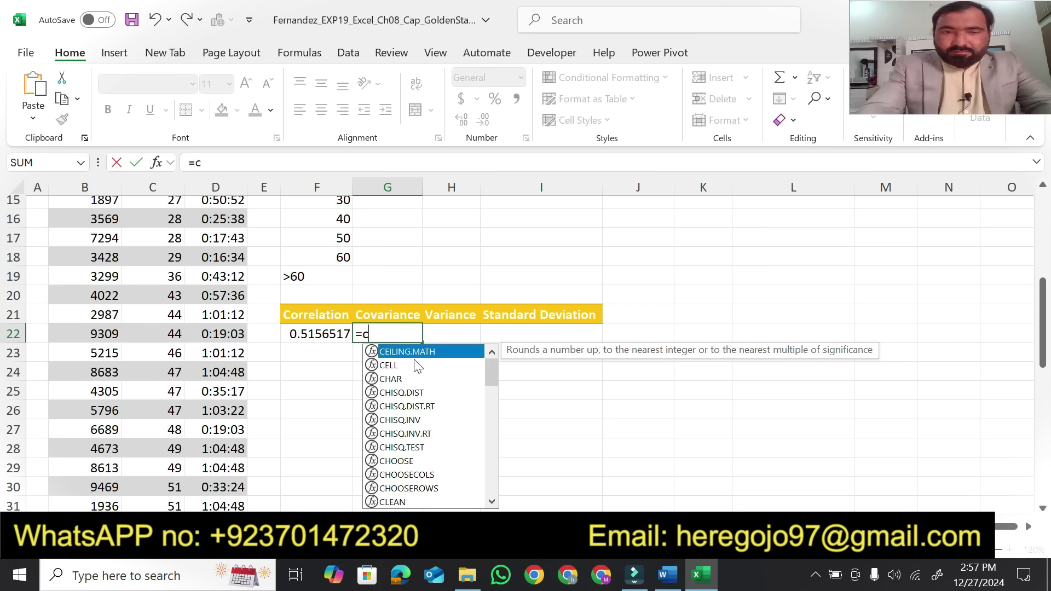
{"action": "key", "text": "BackSpace"}
Start a COVARIANCE.P function in cell G22, rechecking the function's name in step 4 of the Word instructions
{"action": "type", "text": "cor"}
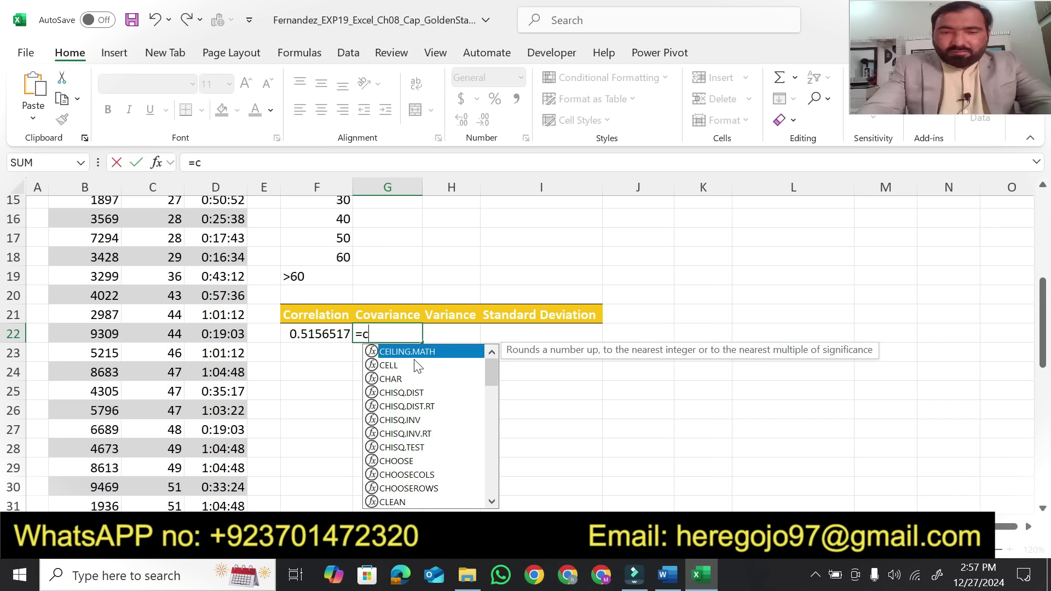
{"action": "type", "text": "r"}
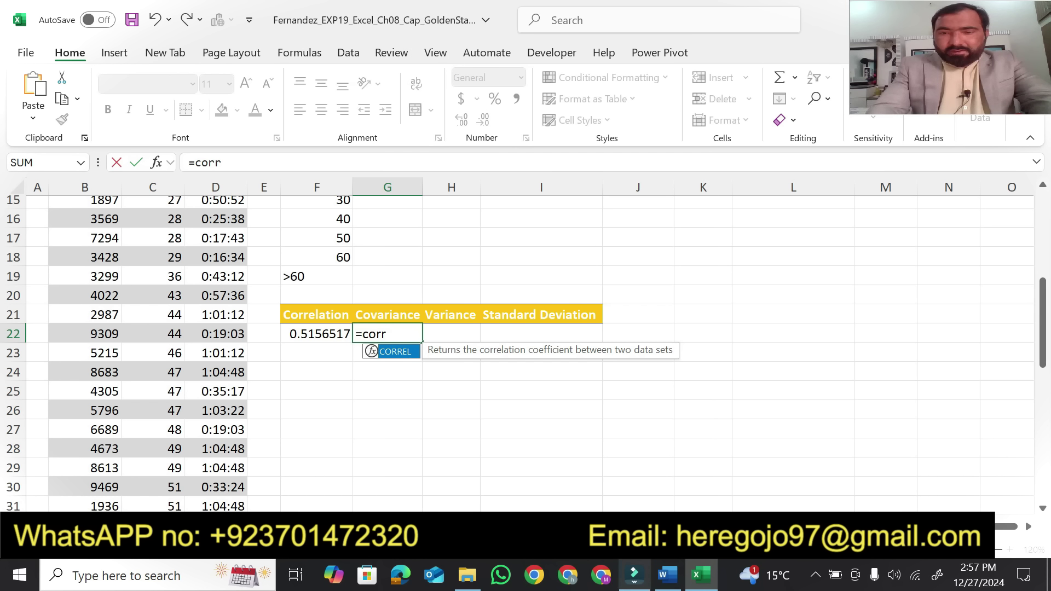
{"action": "left_click", "coordinate": [668, 581]}
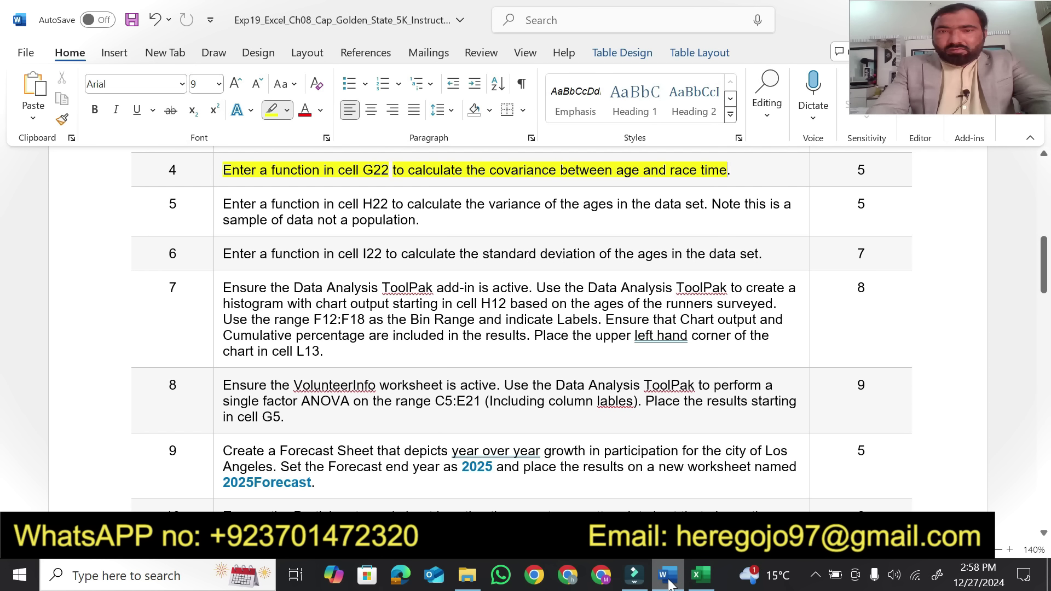
{"action": "left_click", "coordinate": [670, 584]}
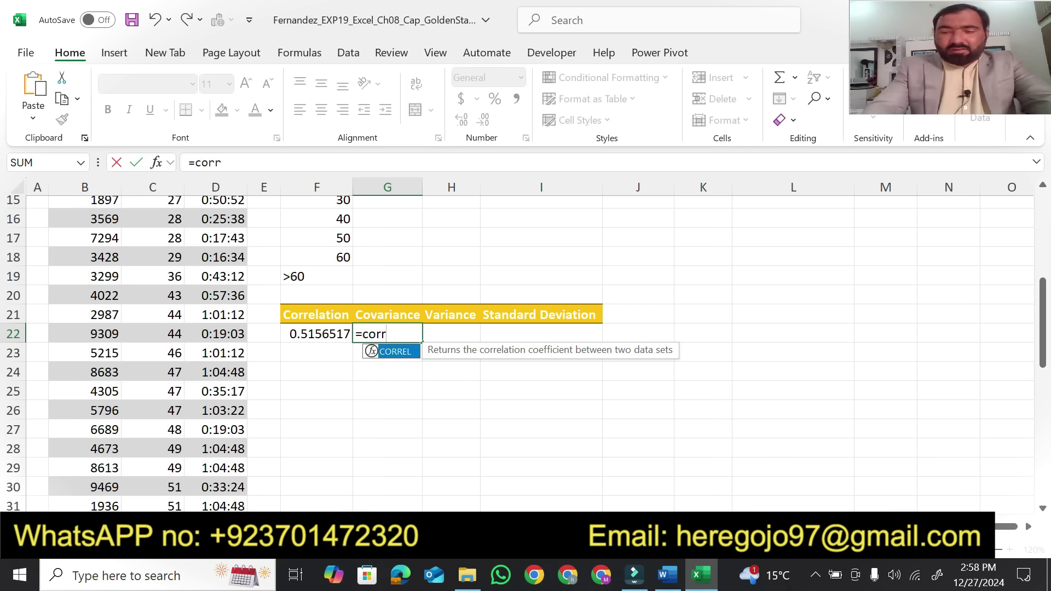
{"action": "key", "text": "BackSpace"}
{"action": "key", "text": "BackSpace"}
{"action": "type", "text": "va"}
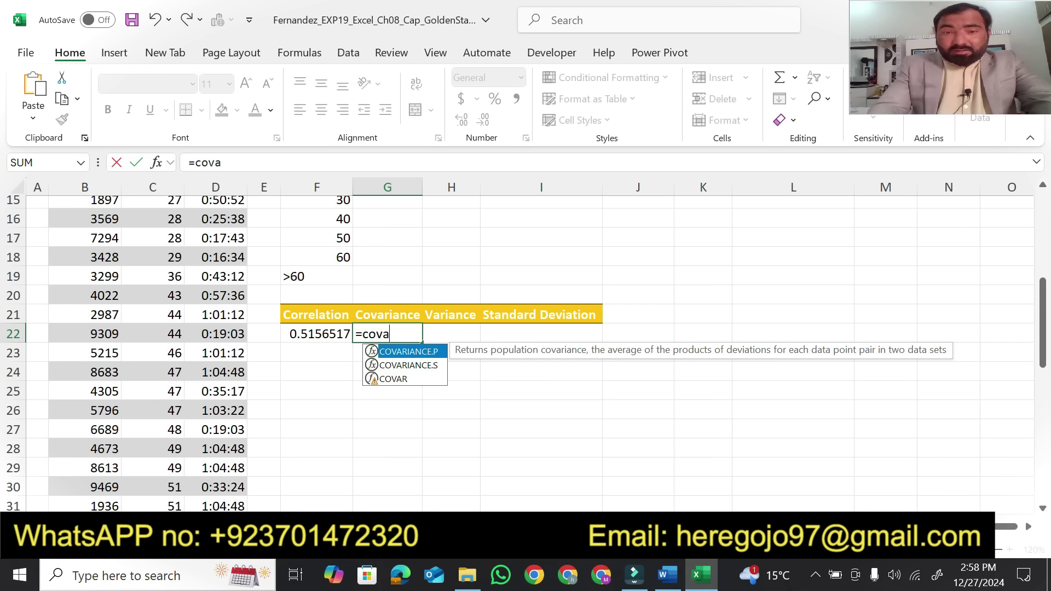
{"action": "key", "text": "Tab"}
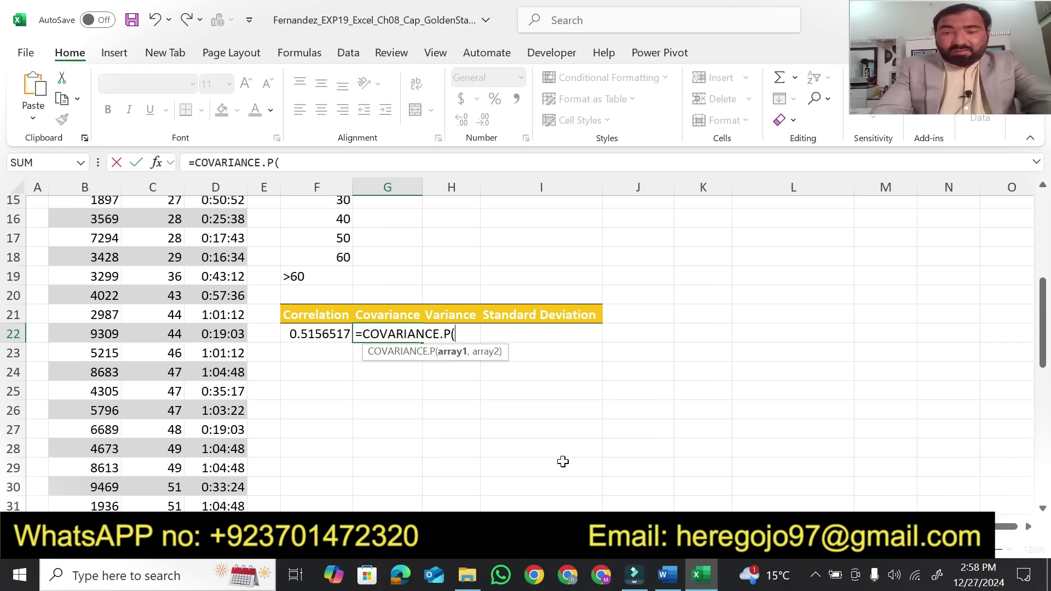
In the Word instructions, remove the yellow highlight from "age" and "race time" in step 4, and return to the Excel workbook
{"action": "left_click", "coordinate": [665, 576]}
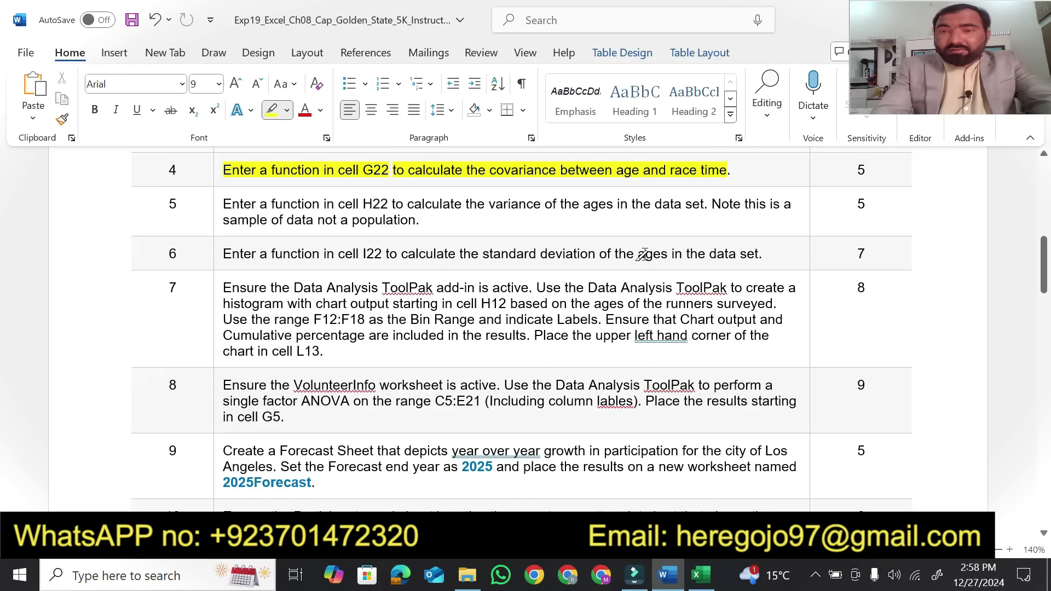
{"action": "left_click_drag", "start_coordinate": [617, 170], "coordinate": [729, 170]}
{"action": "left_click", "coordinate": [698, 585]}
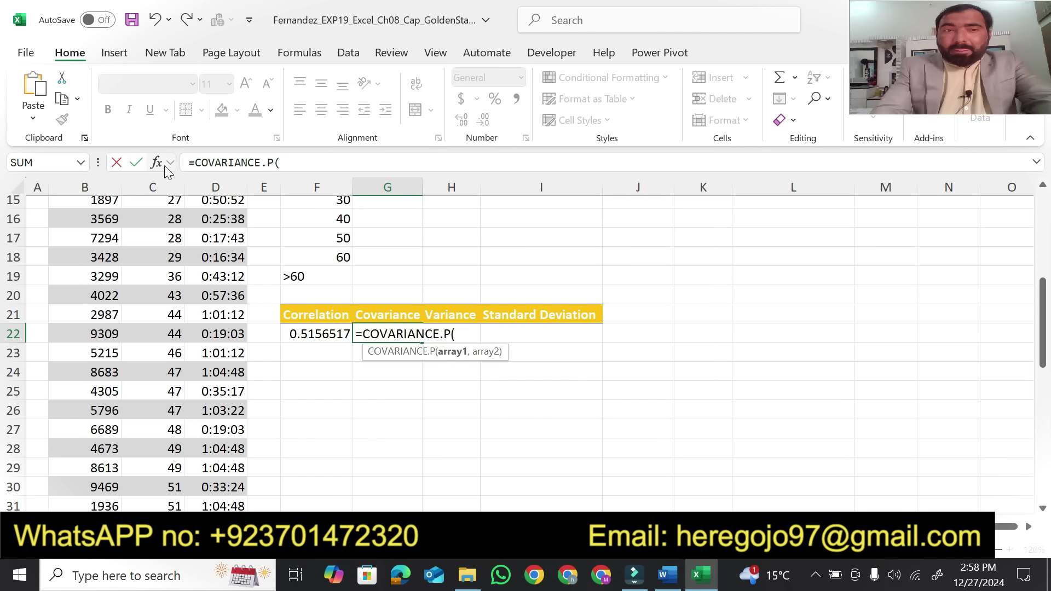
Set COVARIANCE.P's Array1 to the age range C3:C53 and Array2 to the time range D3:D53, and enter the formula in G22
{"action": "left_click", "coordinate": [162, 165]}
{"action": "left_click_drag", "start_coordinate": [1046, 354], "coordinate": [1043, 258]}
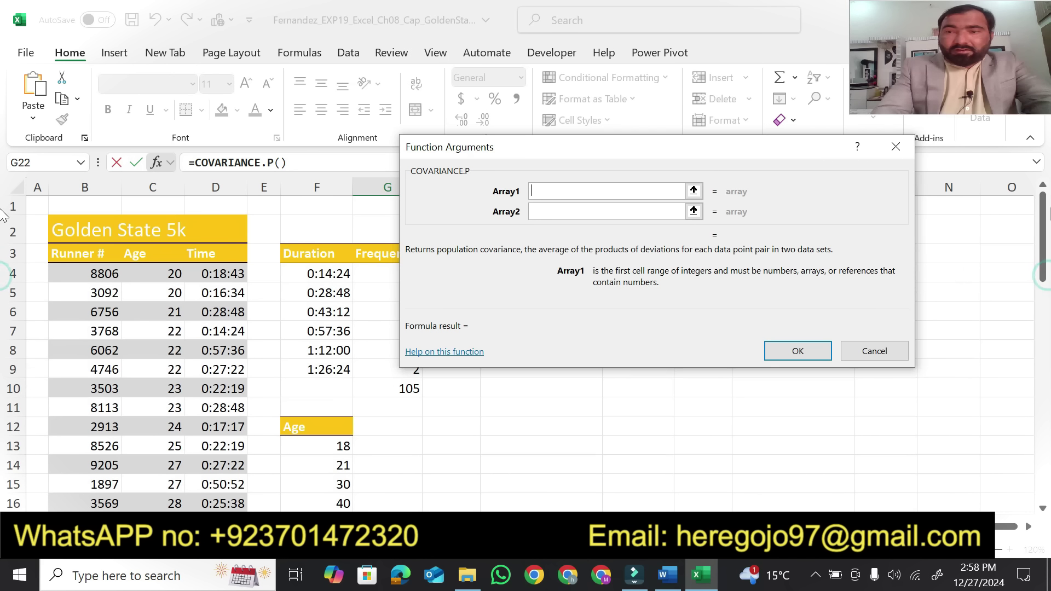
{"action": "left_click_drag", "start_coordinate": [153, 254], "coordinate": [174, 455]}
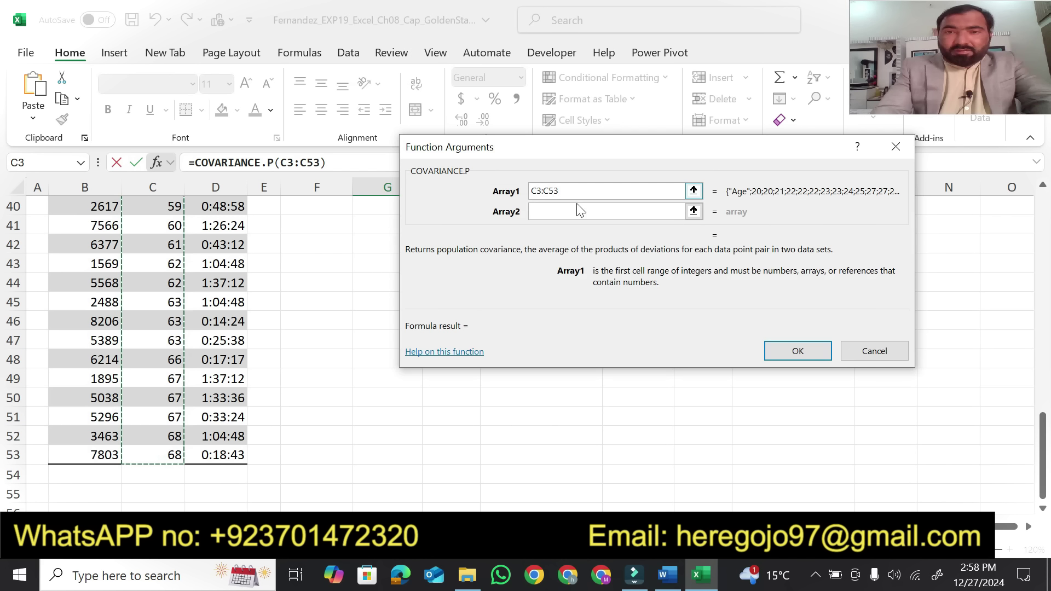
{"action": "left_click", "coordinate": [563, 212]}
{"action": "left_click_drag", "start_coordinate": [1040, 443], "coordinate": [1040, 224]}
{"action": "left_click_drag", "start_coordinate": [202, 249], "coordinate": [229, 453]}
{"action": "key", "text": "Return"}
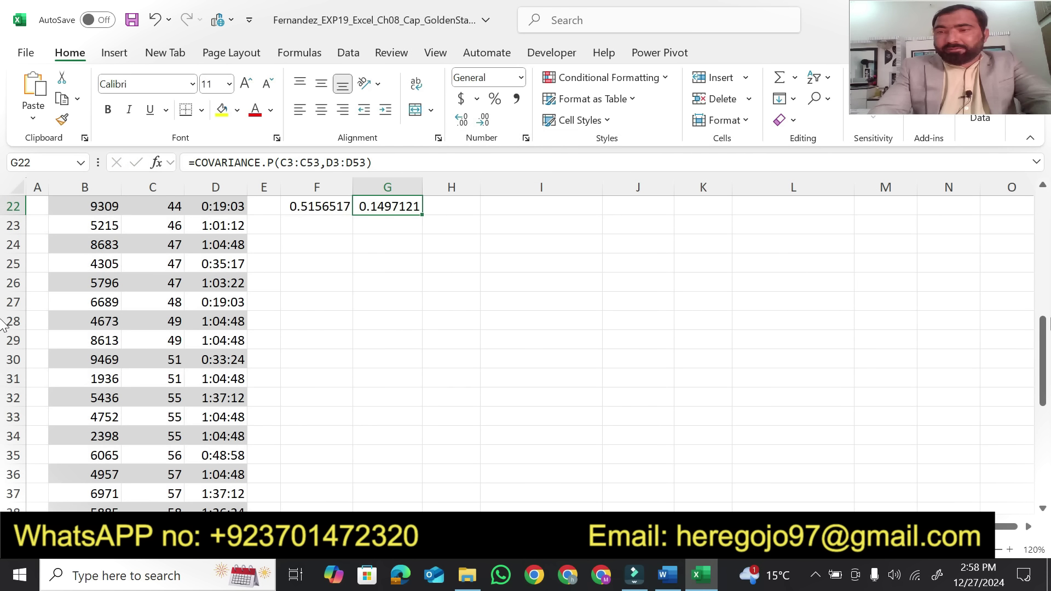
Highlight "Enter a function in cell H22" in step 5 of the Word instructions, and begin a formula in Excel cell H22
{"action": "left_click_drag", "start_coordinate": [1043, 353], "coordinate": [1043, 307]}
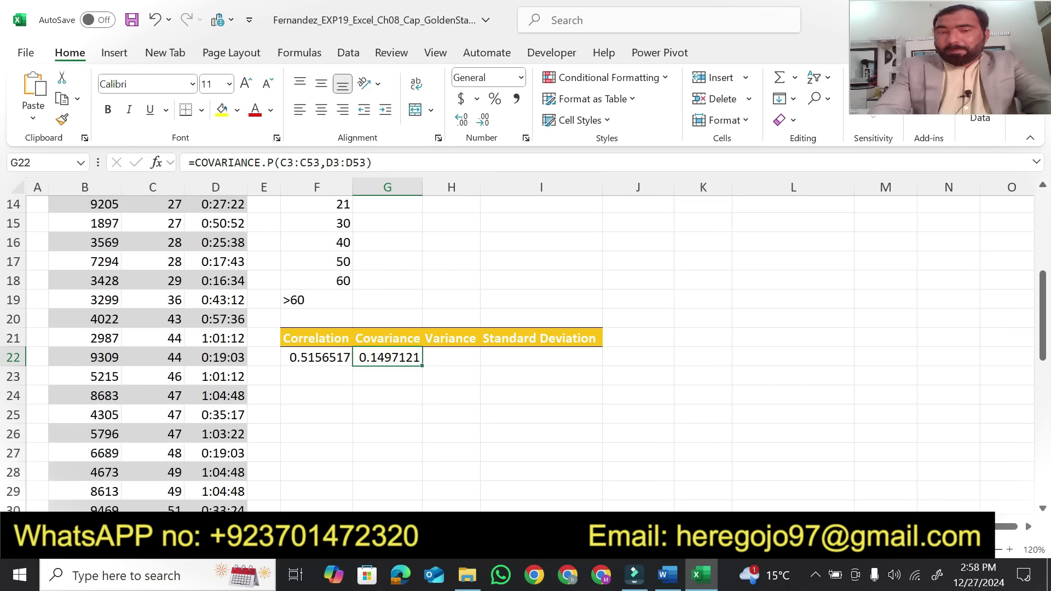
{"action": "left_click", "coordinate": [667, 575]}
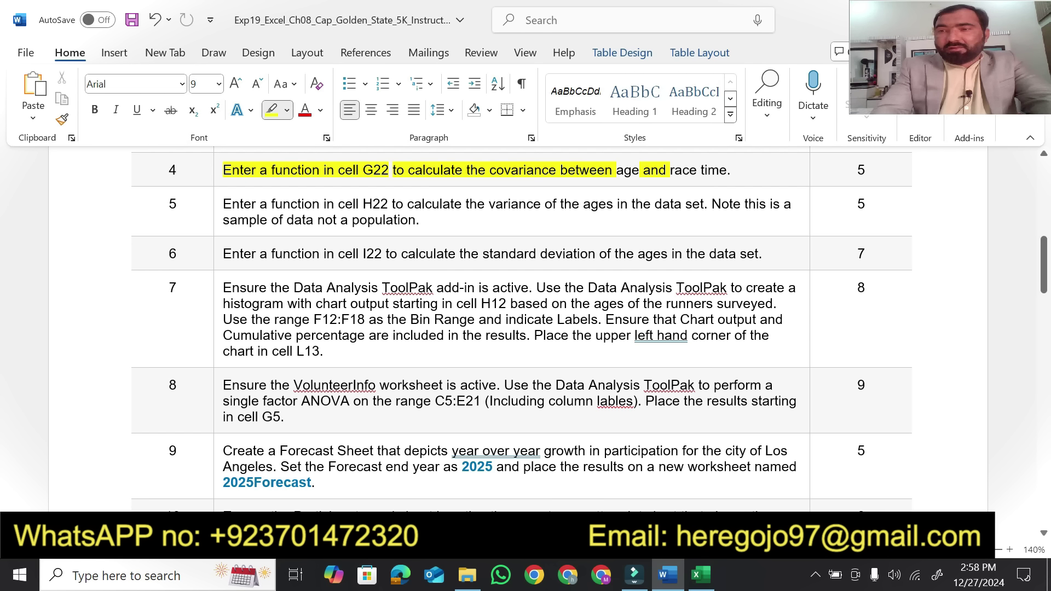
{"action": "left_click_drag", "start_coordinate": [1046, 270], "coordinate": [1045, 274]}
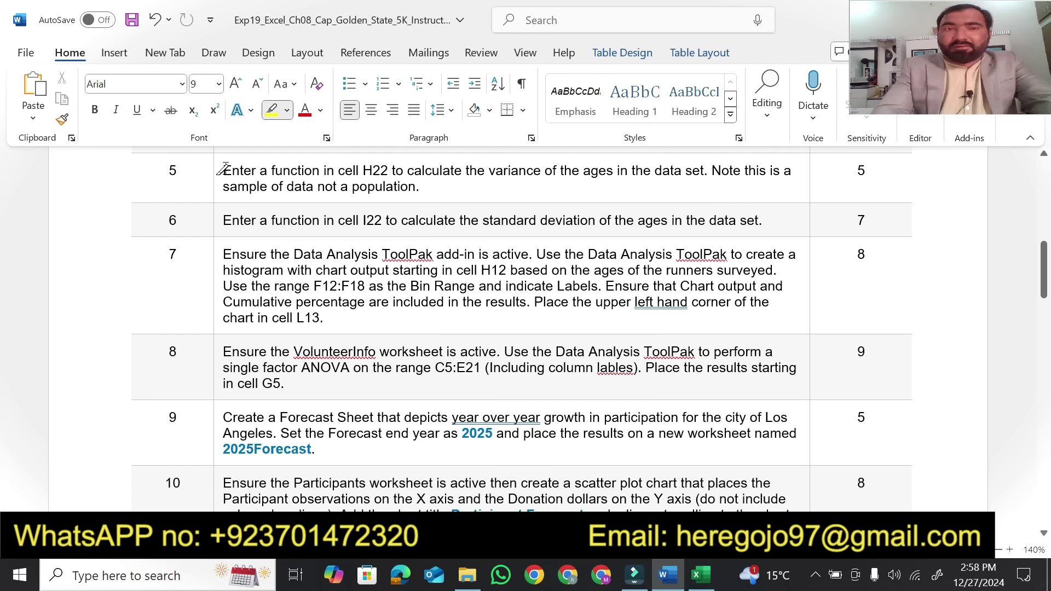
{"action": "left_click_drag", "start_coordinate": [219, 173], "coordinate": [388, 172]}
{"action": "left_click", "coordinate": [701, 575]}
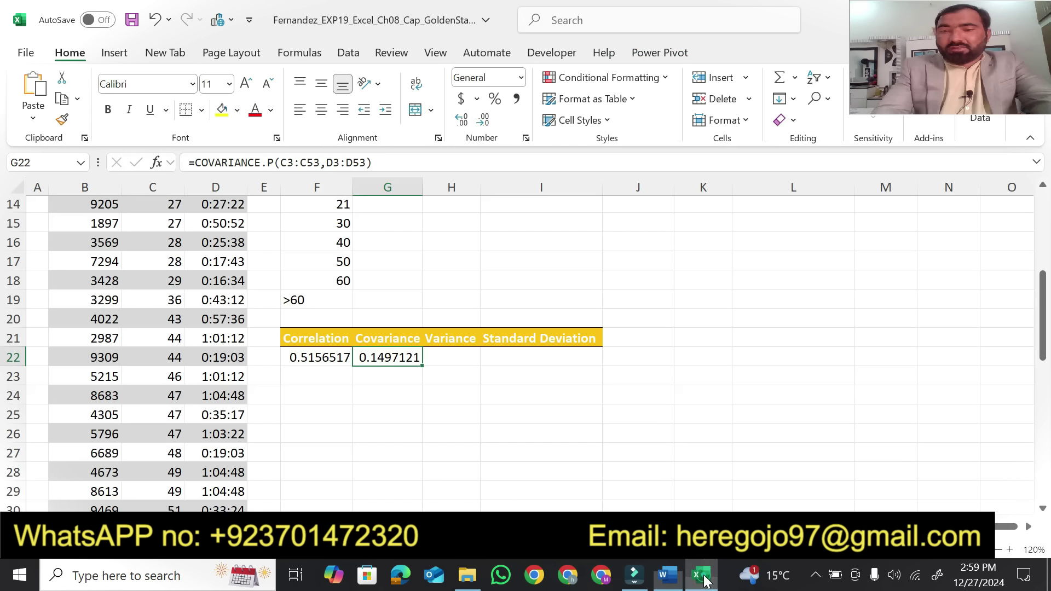
{"action": "left_click", "coordinate": [434, 357]}
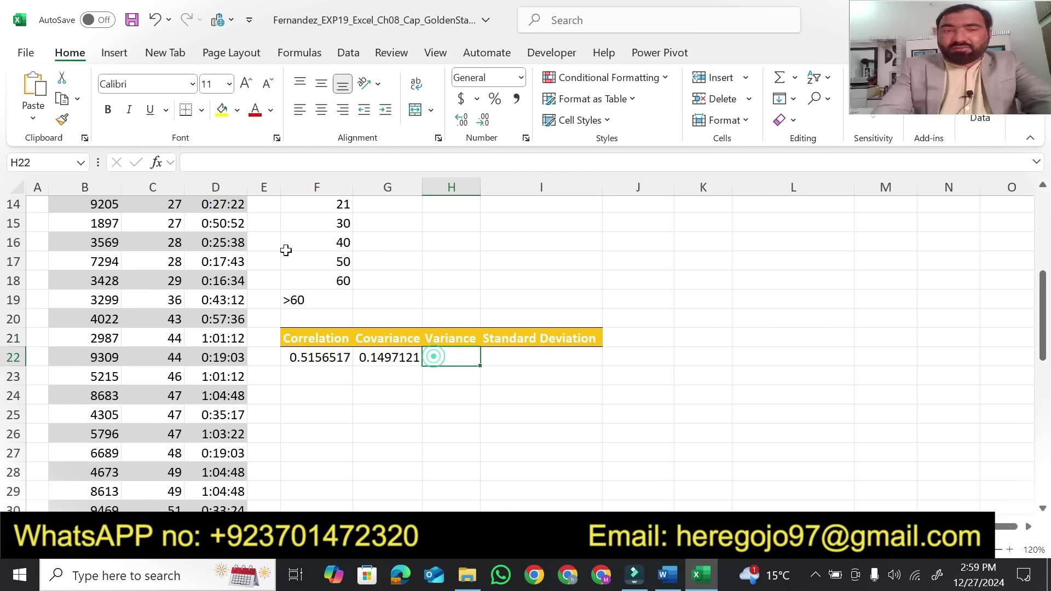
{"action": "type", "text": "="}
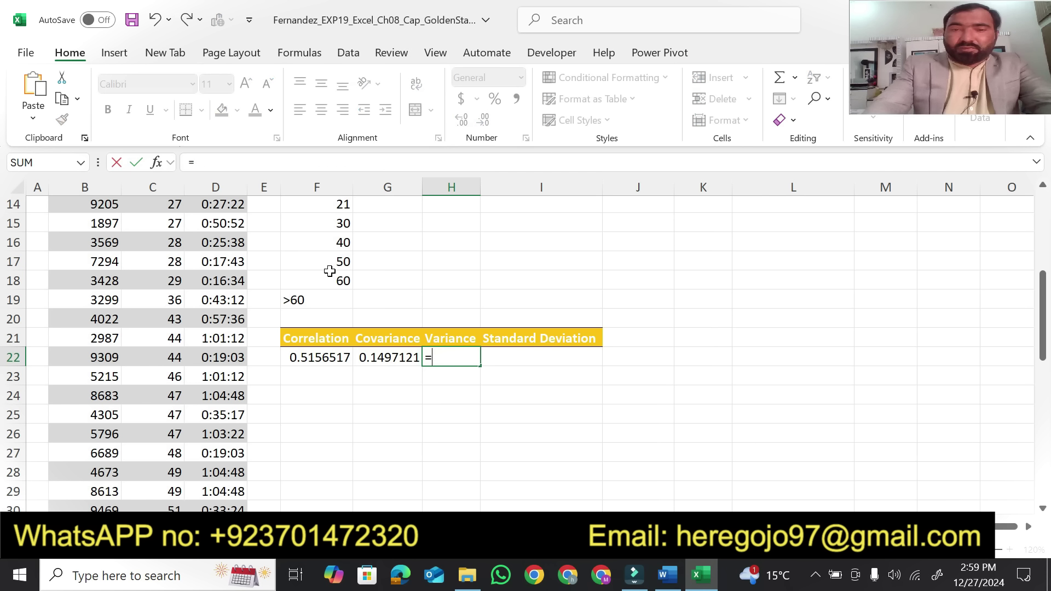
Highlight "calculate the variance of" in step 5 of the Word instructions, and start a VAR.P function in Excel cell H22
{"action": "left_click", "coordinate": [675, 585]}
{"action": "left_click_drag", "start_coordinate": [446, 175], "coordinate": [556, 172]}
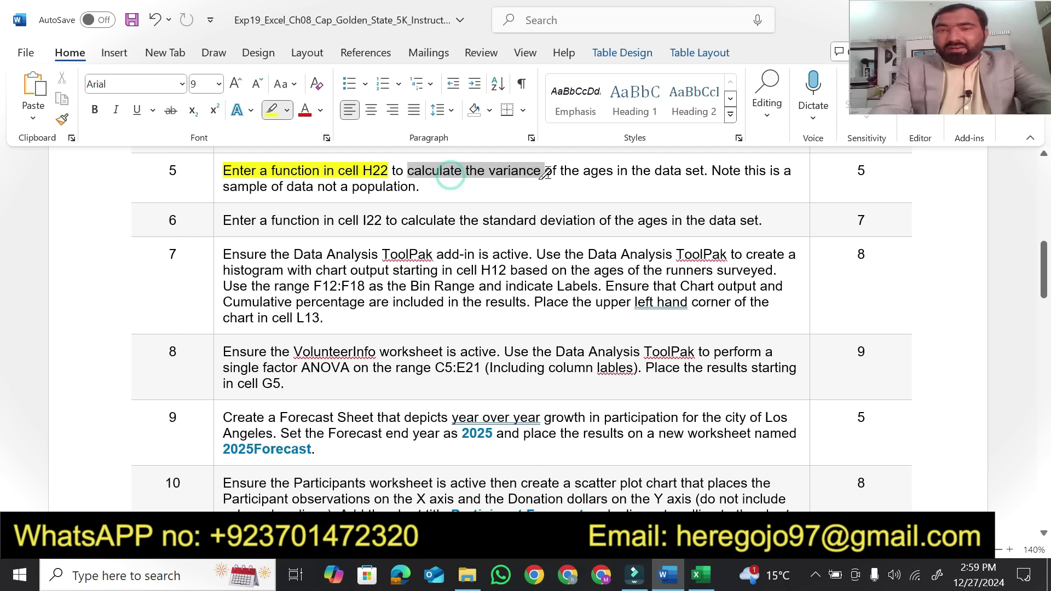
{"action": "left_click", "coordinate": [699, 576]}
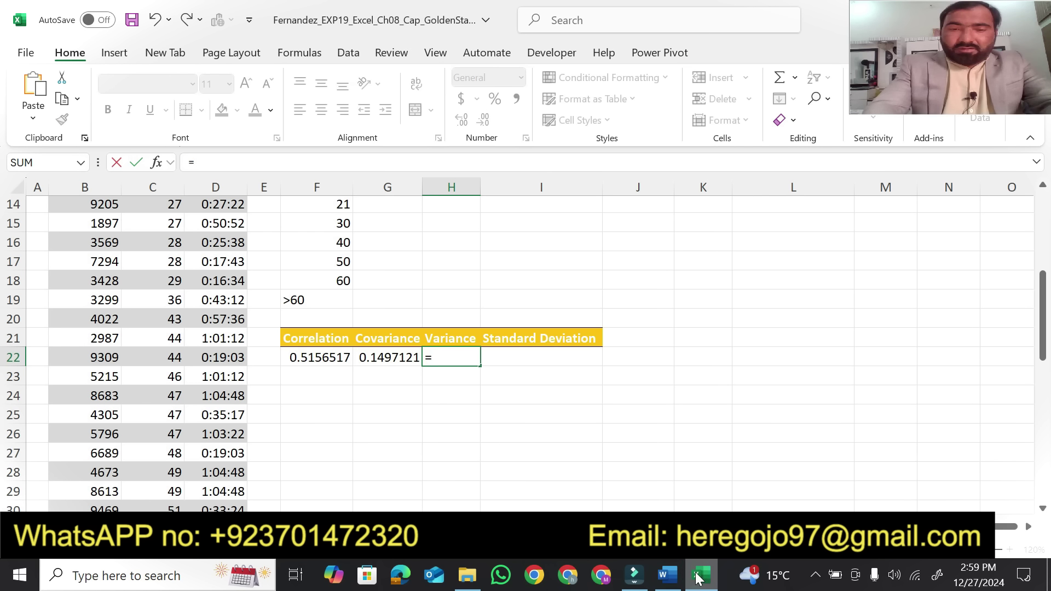
{"action": "type", "text": "va"}
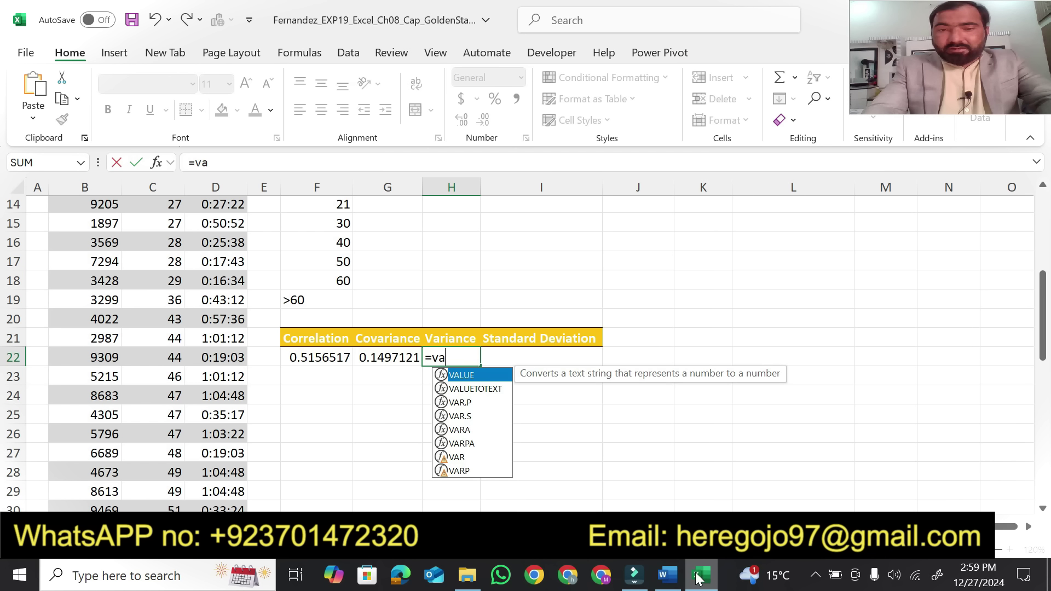
{"action": "type", "text": "r"}
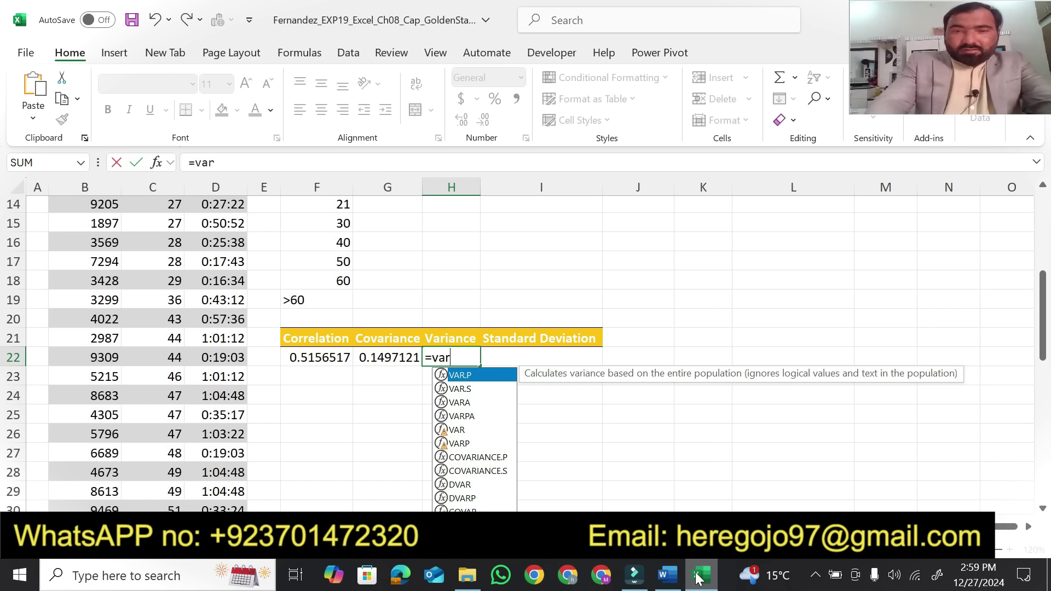
{"action": "type", "text": "i"}
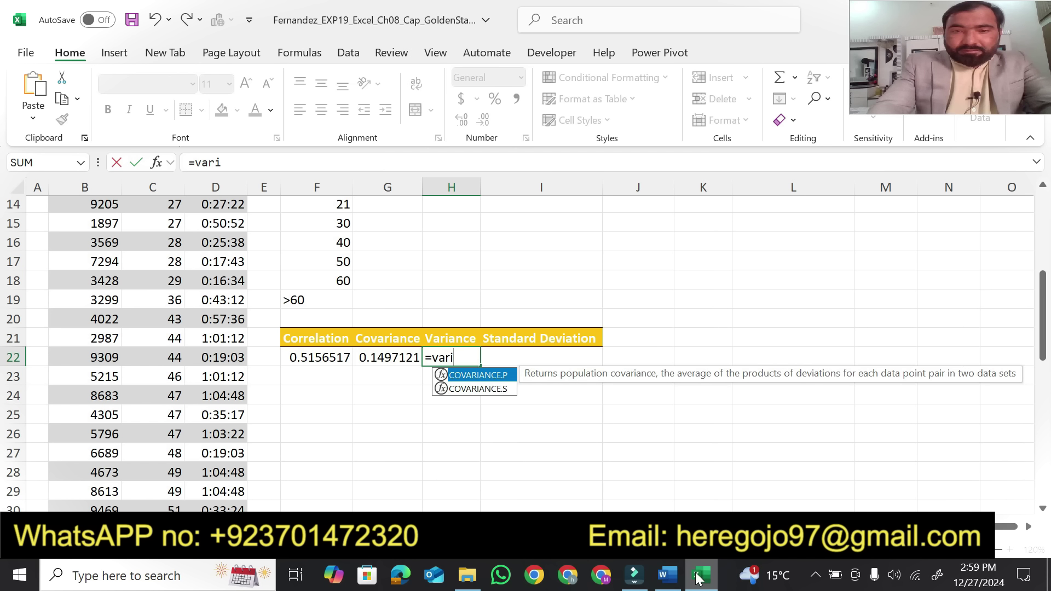
{"action": "key", "text": "BackSpace"}
{"action": "key", "text": "Tab"}
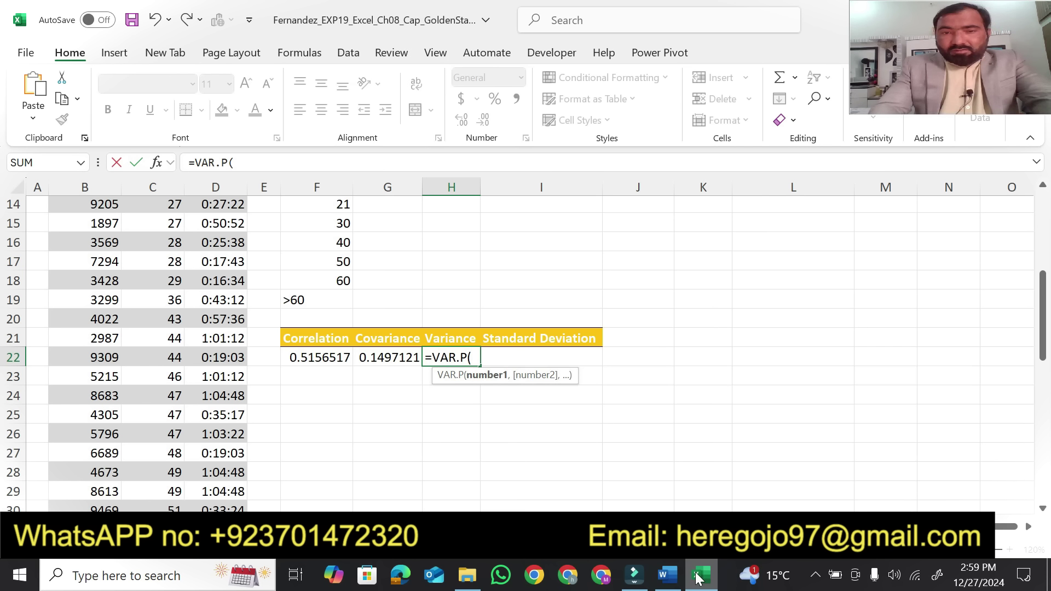
Highlight "ages in the data set." in step 5 of the Word instructions, and enter VAR.P in H22 with the age range C3:C53
{"action": "left_click", "coordinate": [667, 576]}
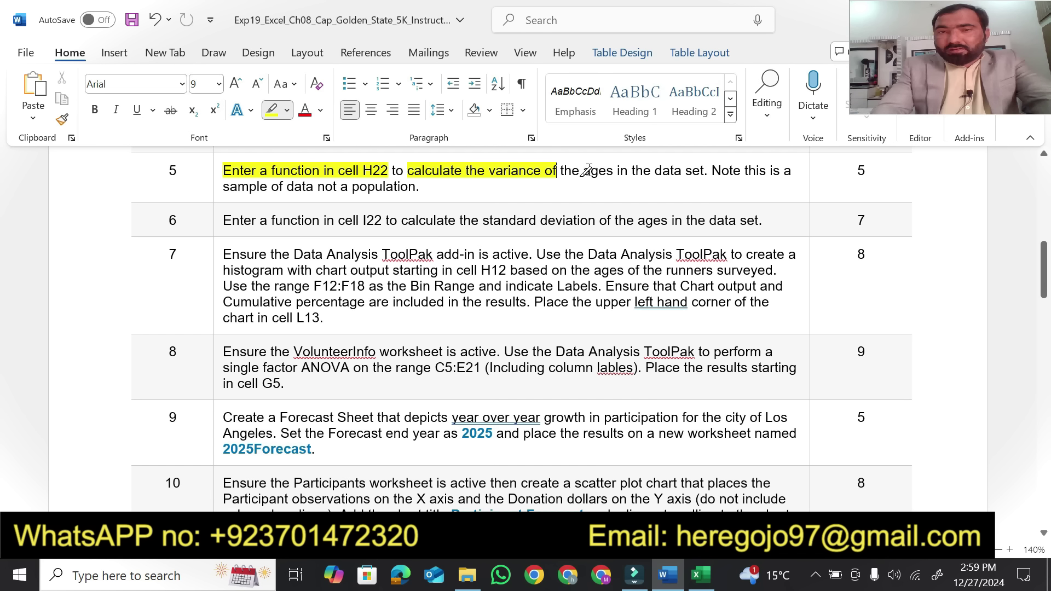
{"action": "left_click_drag", "start_coordinate": [583, 171], "coordinate": [706, 169]}
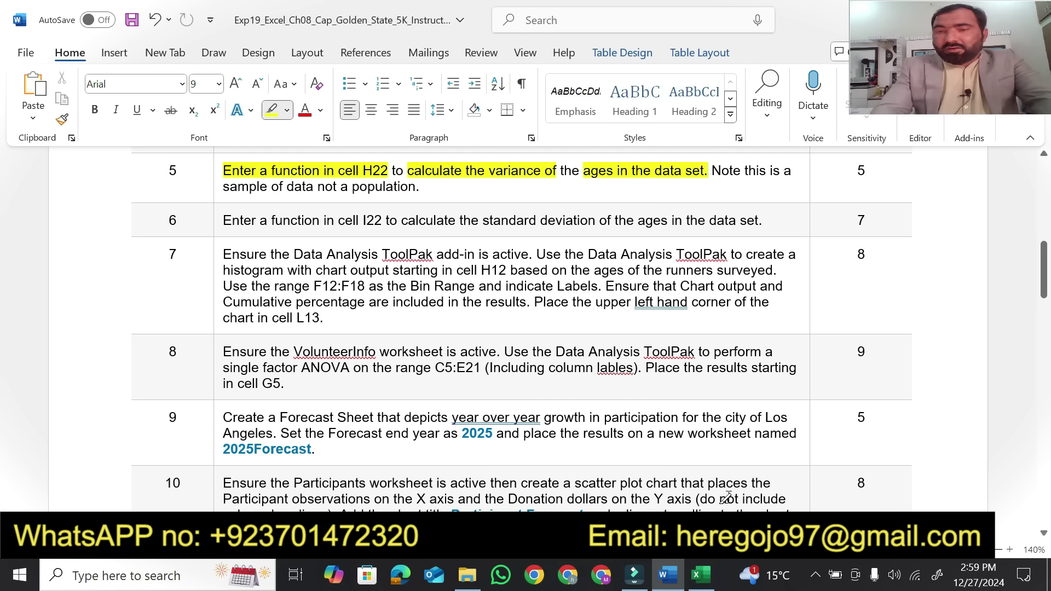
{"action": "left_click", "coordinate": [700, 575]}
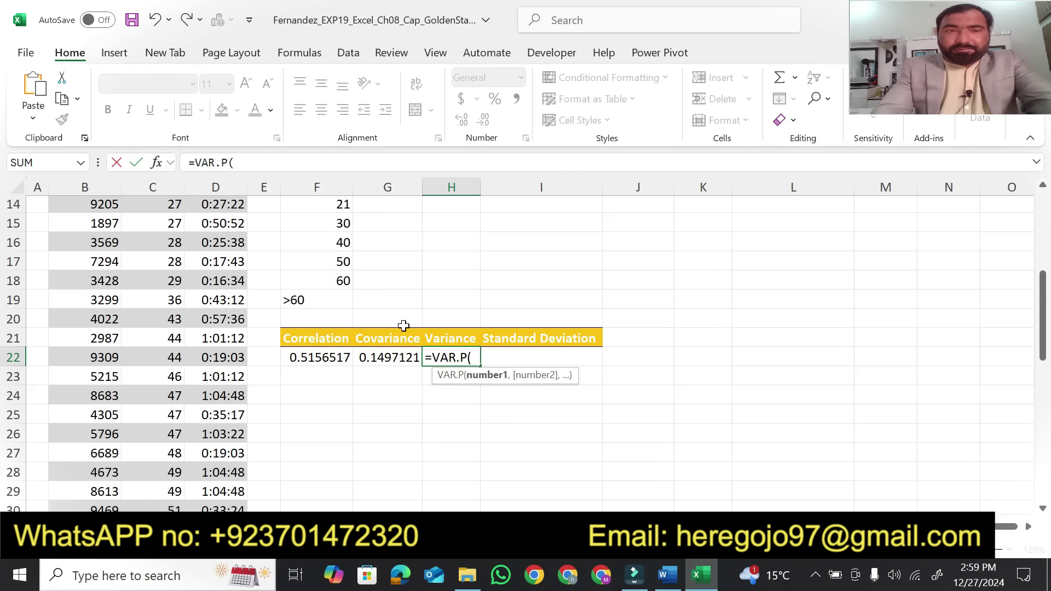
{"action": "left_click_drag", "start_coordinate": [1038, 356], "coordinate": [1040, 274]}
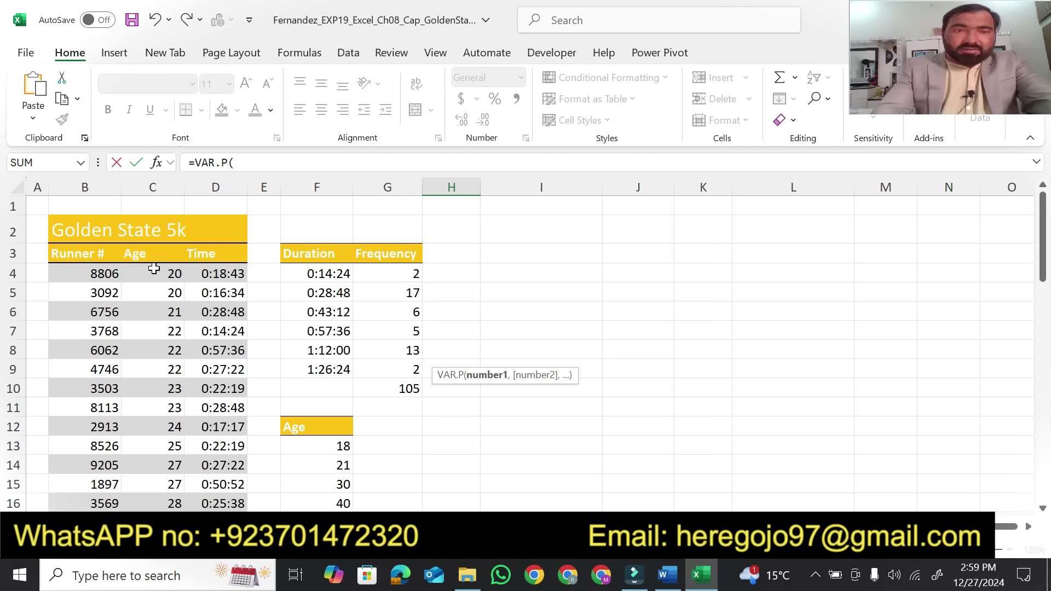
{"action": "left_click_drag", "start_coordinate": [148, 250], "coordinate": [164, 416]}
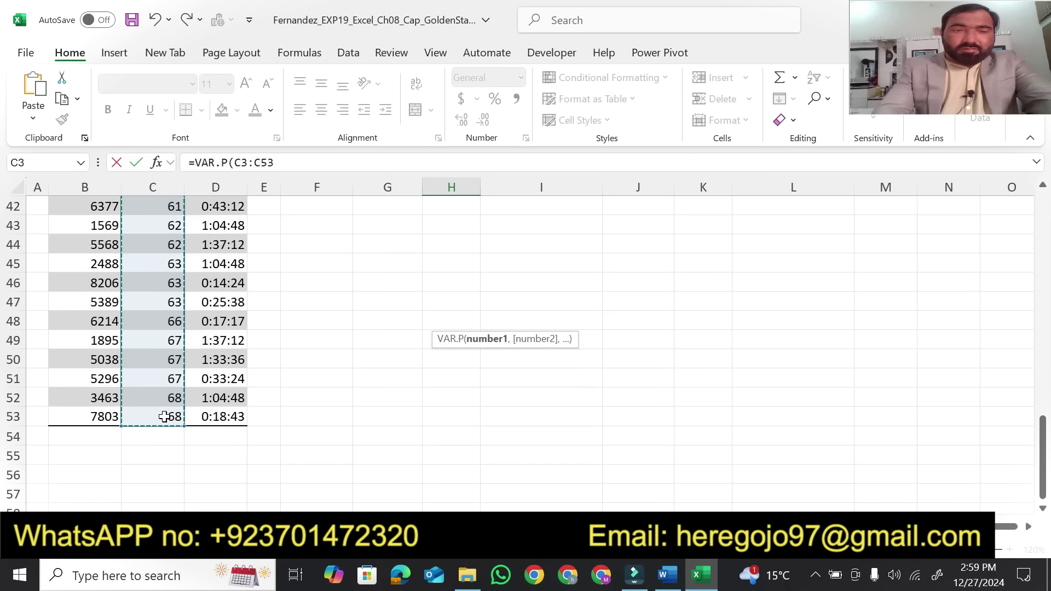
{"action": "key", "text": "Escape"}
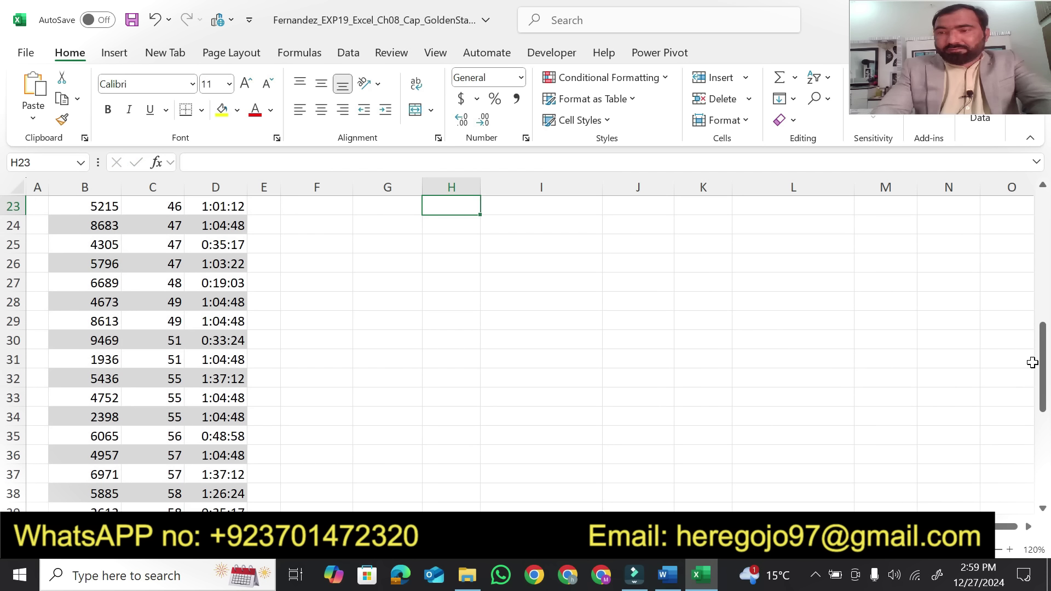
{"action": "left_click_drag", "start_coordinate": [1043, 362], "coordinate": [1042, 307]}
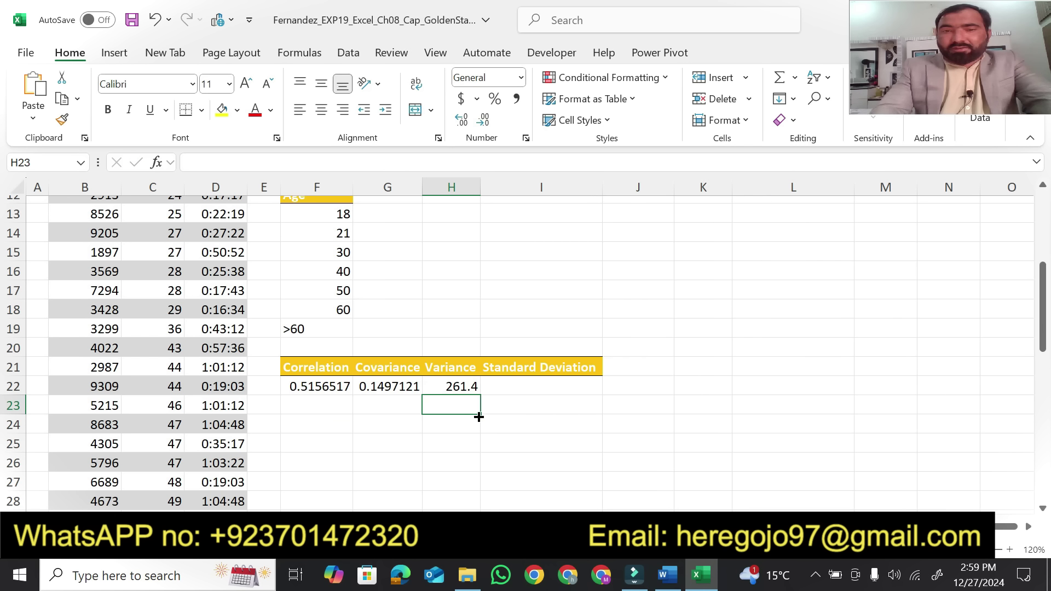
Return to the Word instructions and review the project description and first step at the beginning of the document
{"action": "left_click", "coordinate": [665, 581]}
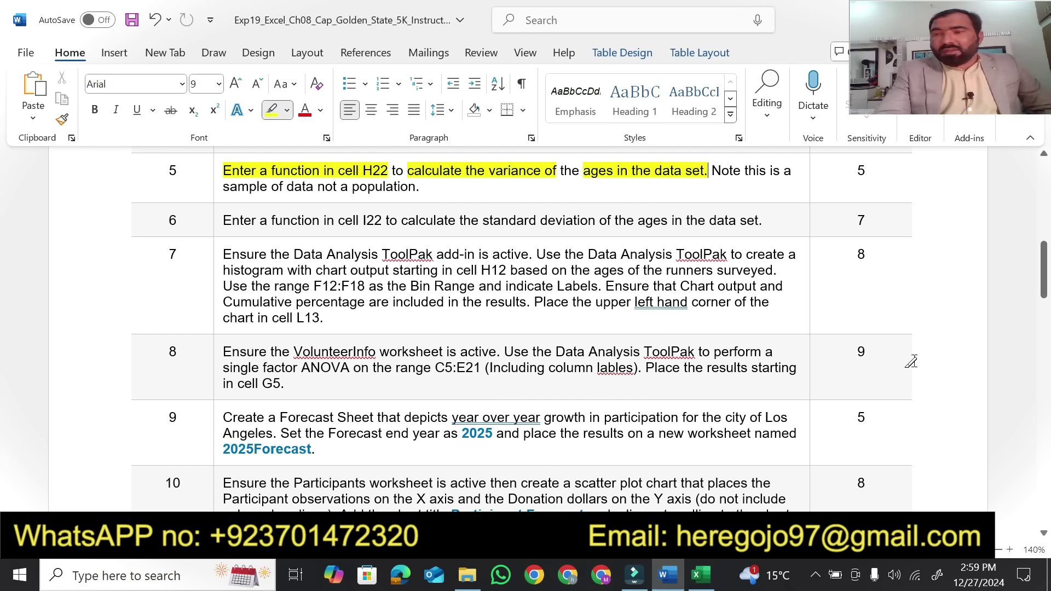
{"action": "left_click_drag", "start_coordinate": [1045, 281], "coordinate": [1041, 157]}
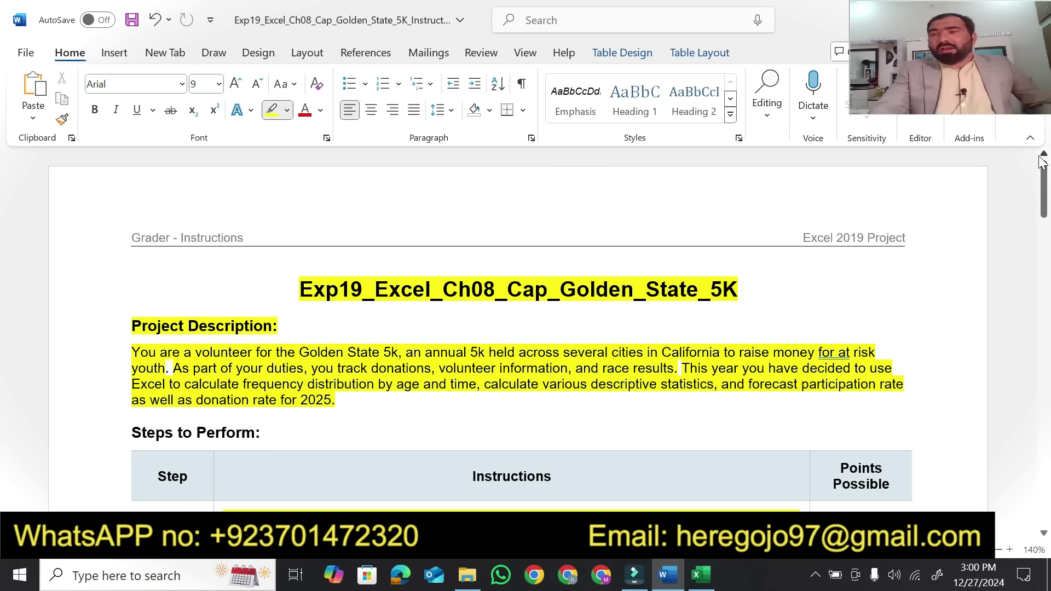
{"action": "mouse_move", "coordinate": [1044, 181]}
{"action": "left_mouse_down"}
{"action": "mouse_move", "coordinate": [1044, 198]}
{"action": "mouse_move", "coordinate": [1043, 189]}
{"action": "left_mouse_up"}
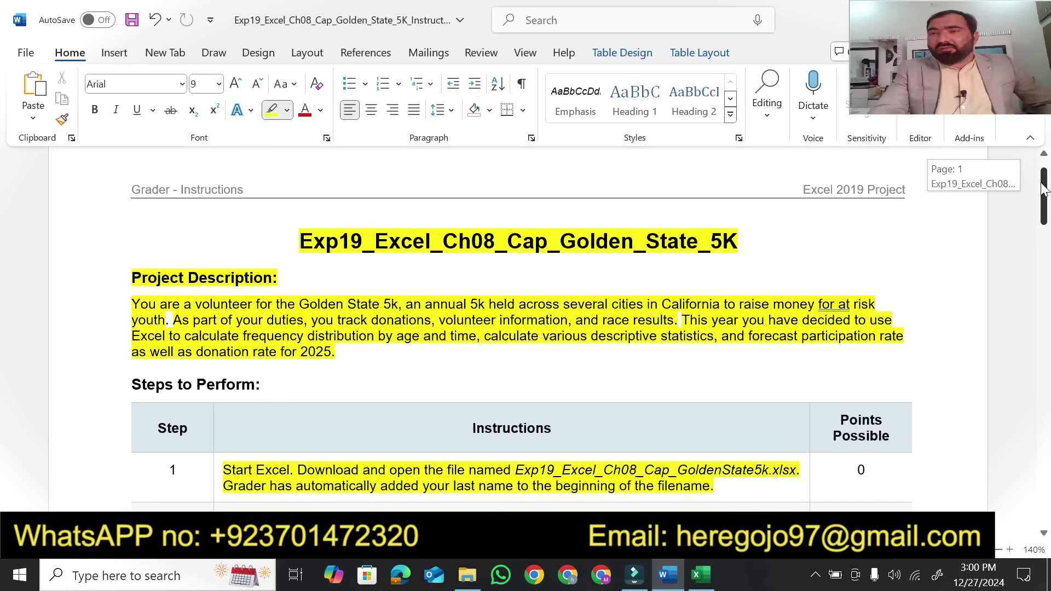